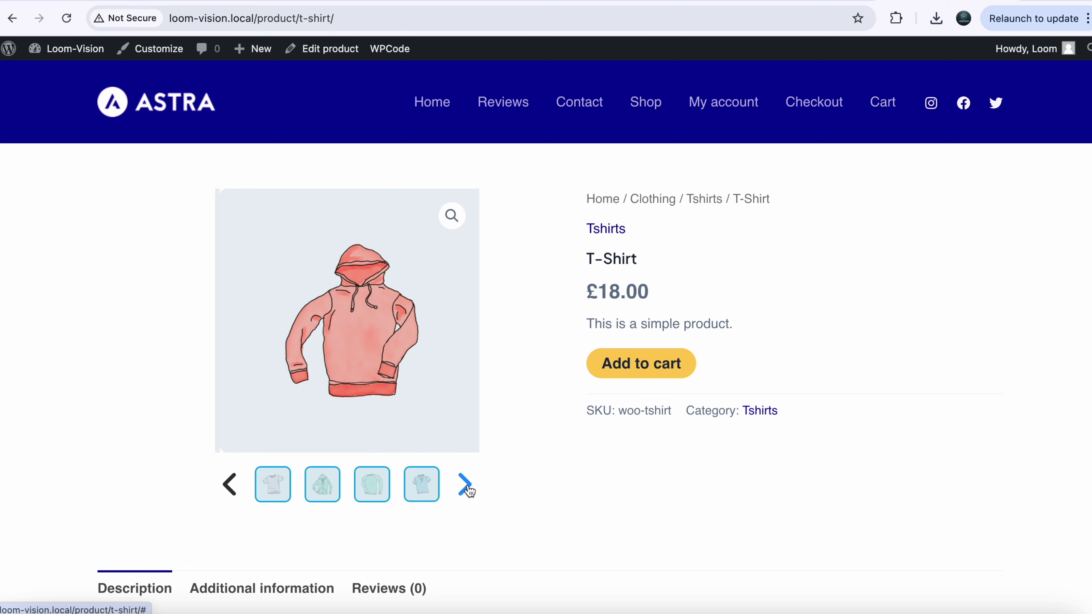
- Browse backward through the T-Shirt product's gallery images using the slider navigation
click(230, 485)
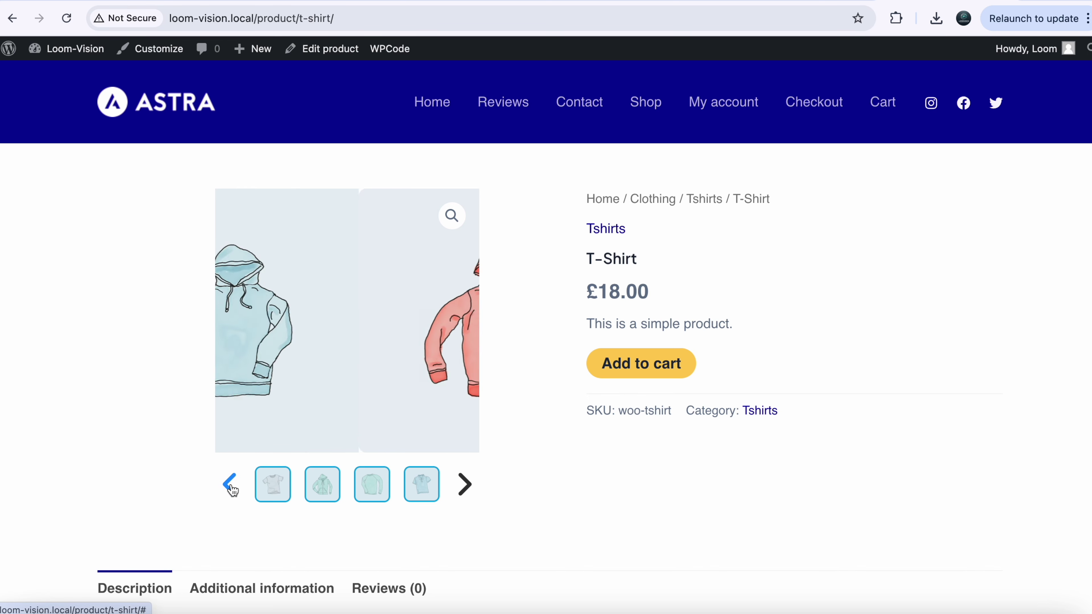
click(230, 485)
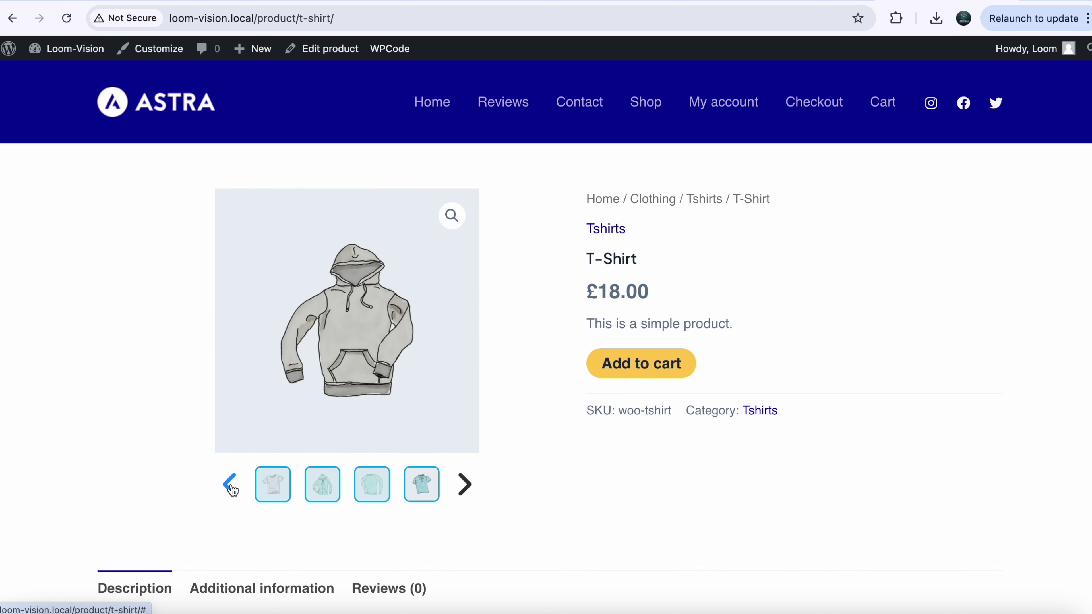
click(230, 485)
click(230, 485)
click(230, 485)
click(231, 485)
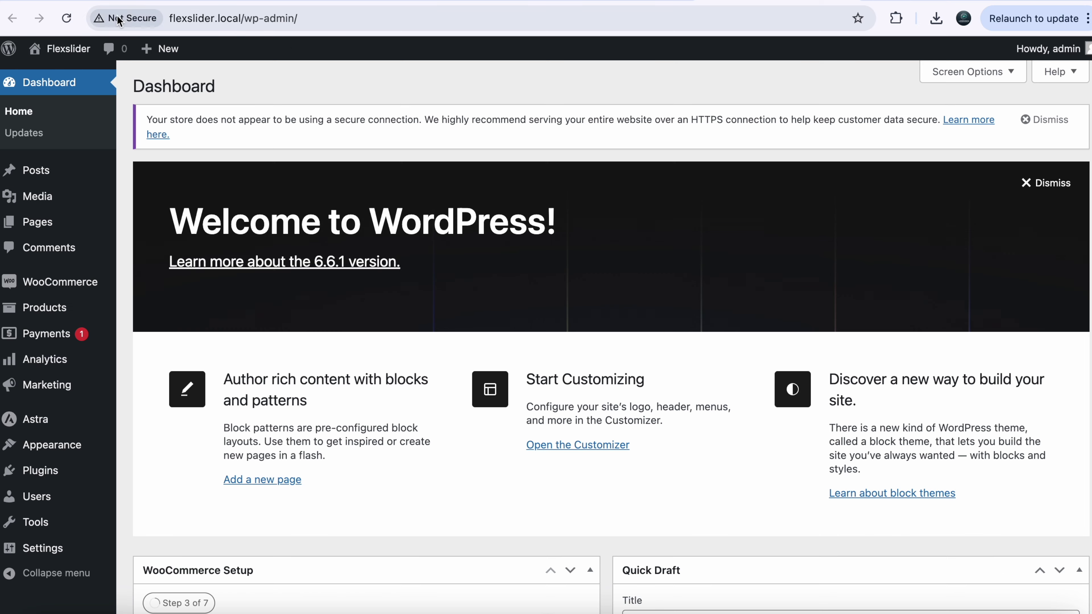
- Visit the Flexslider storefront from the WordPress dashboard in a separate tab and go to its Shop page
right_click(66, 49)
click(114, 66)
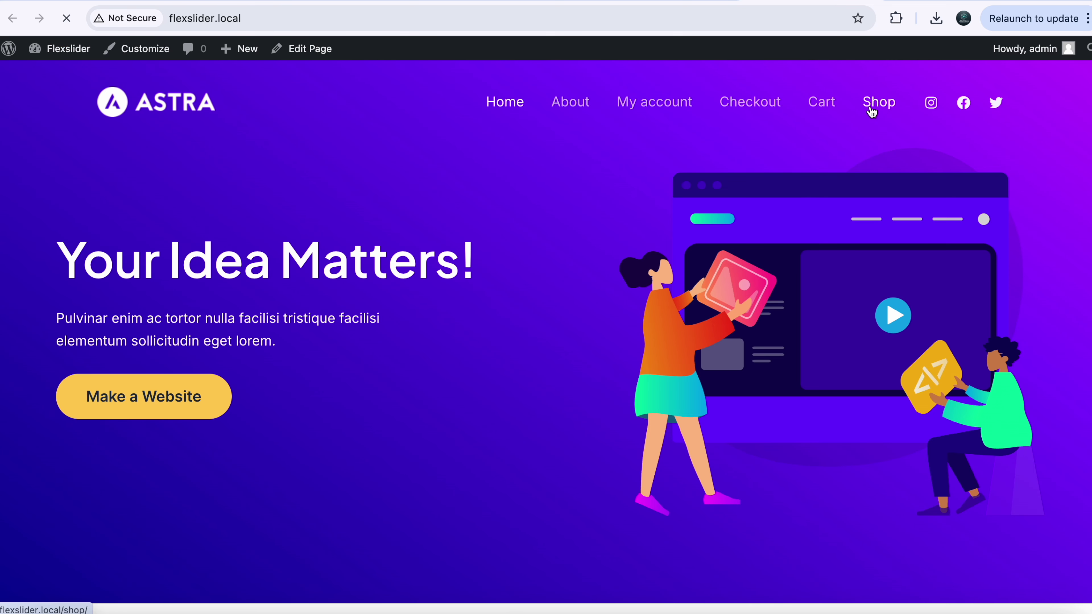
click(879, 102)
- Open the Sunglasses product from the second page of the shop
scroll(474, 311, down, 15)
click(157, 424)
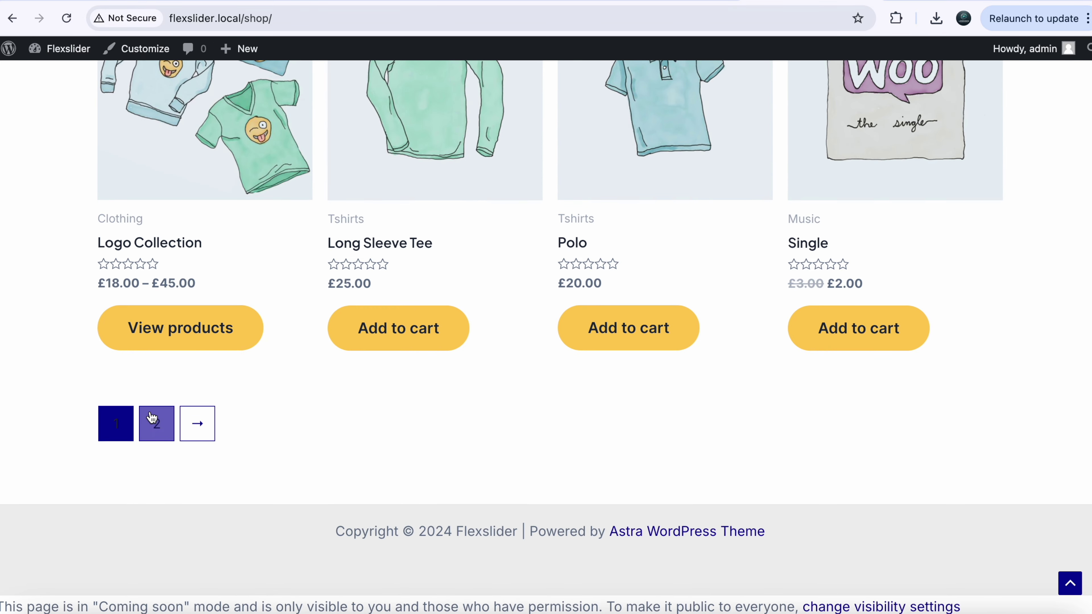
click(153, 422)
scroll(202, 322, down, 6)
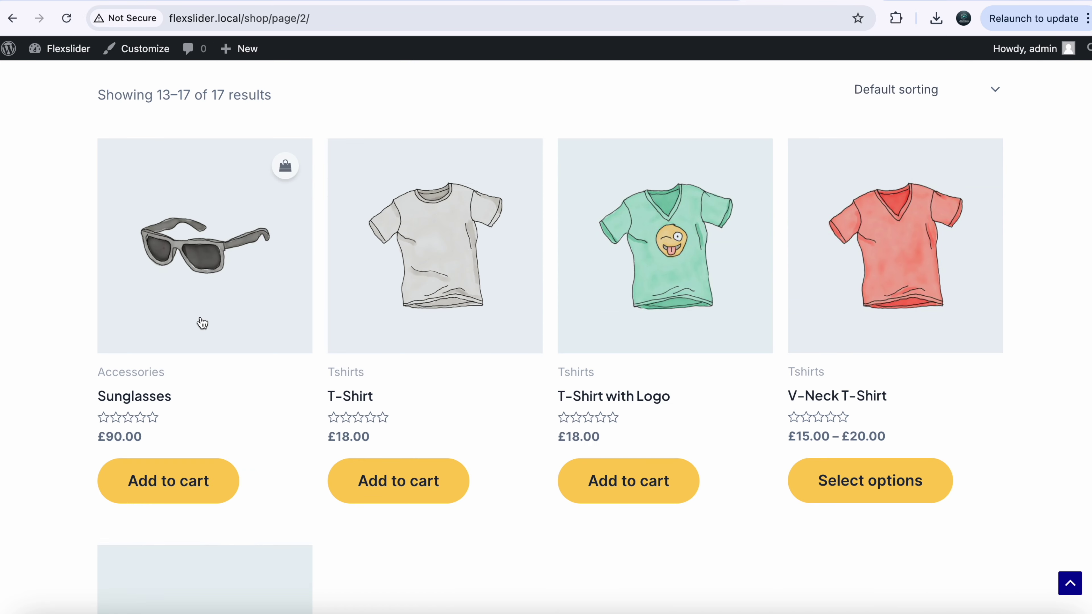
click(203, 323)
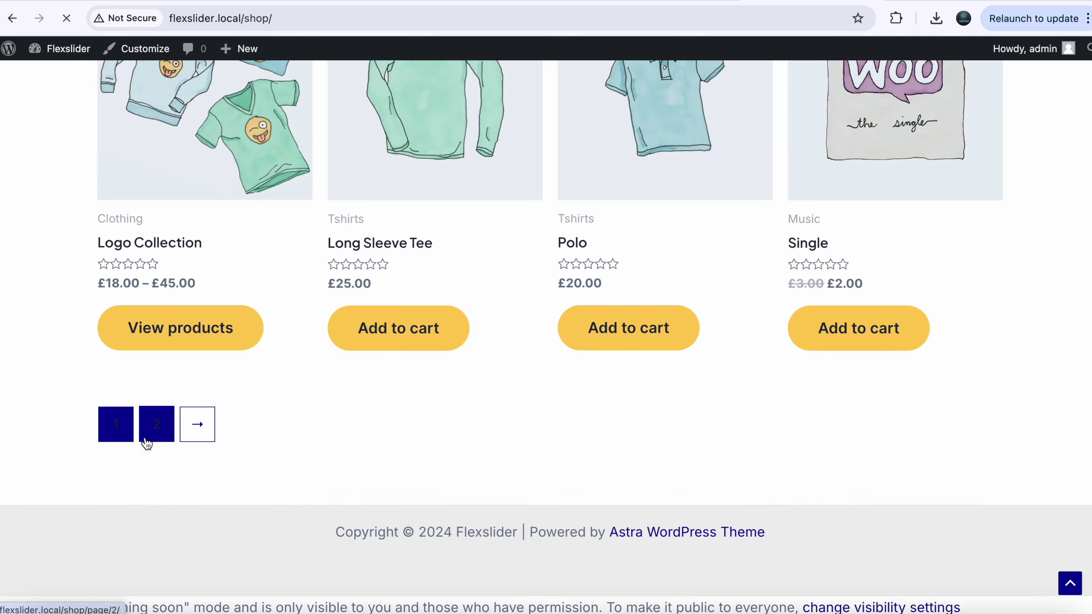
click(156, 424)
click(220, 456)
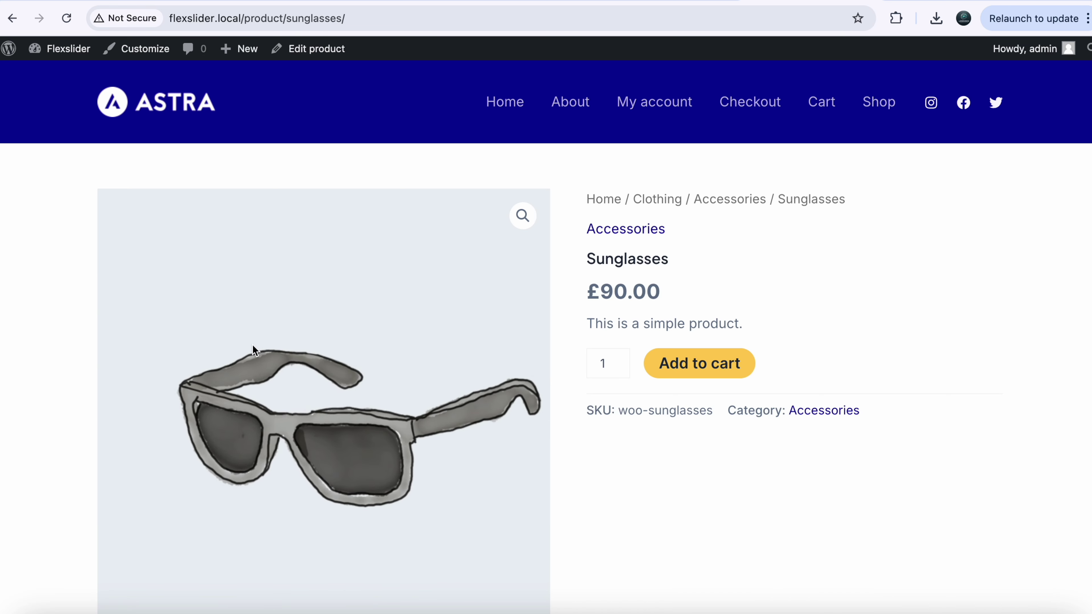
- Examine the Sunglasses product's main image and how its gallery thumbnails are laid out
scroll(192, 444, down, 2)
scroll(406, 446, down, 4)
scroll(404, 477, down, 3)
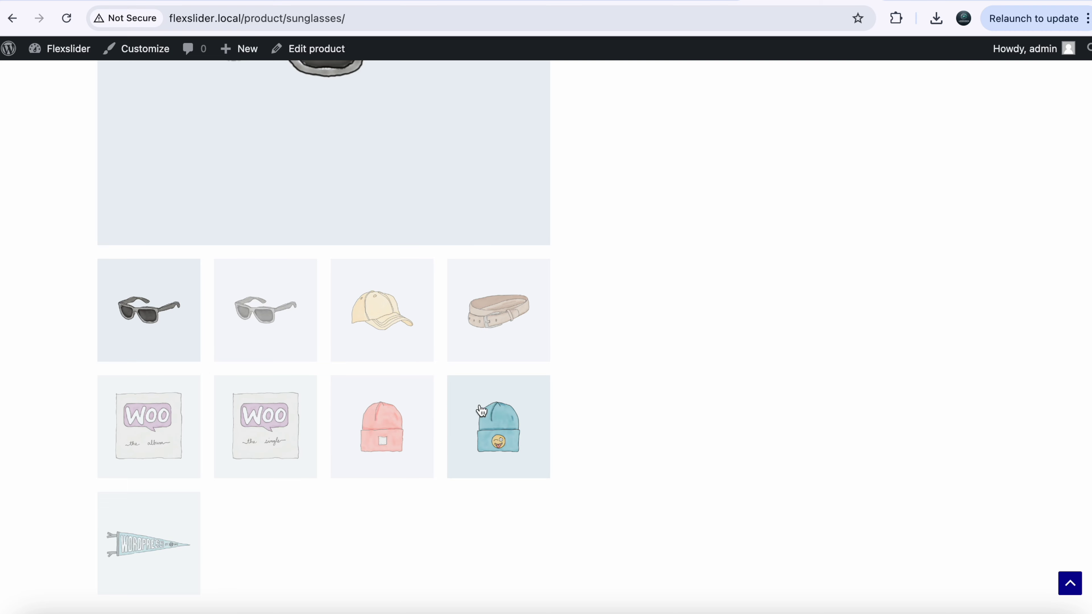
scroll(478, 361, up, 3)
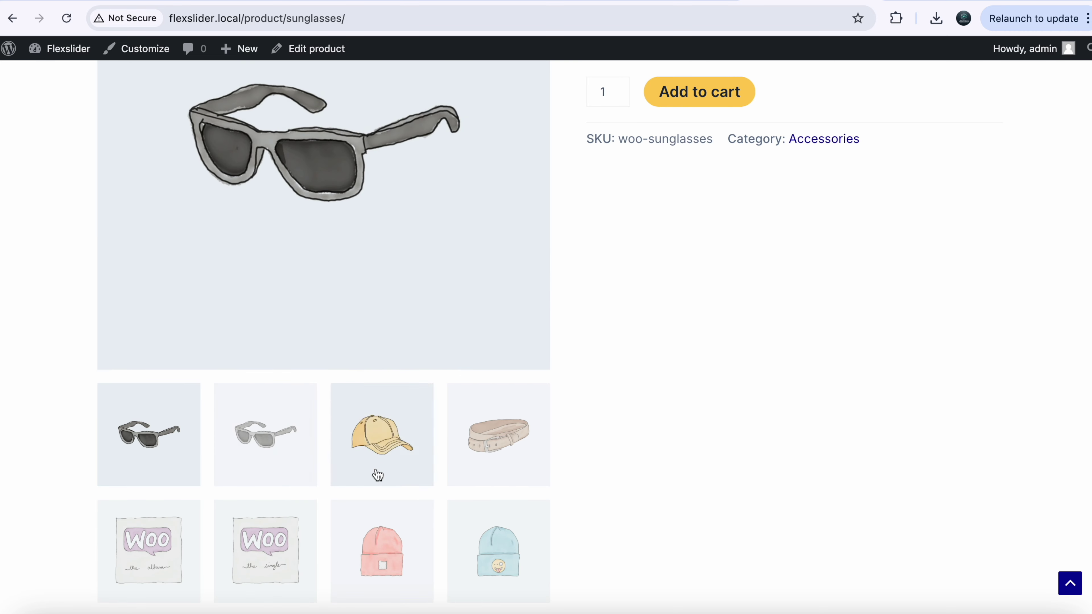
scroll(251, 447, up, 2)
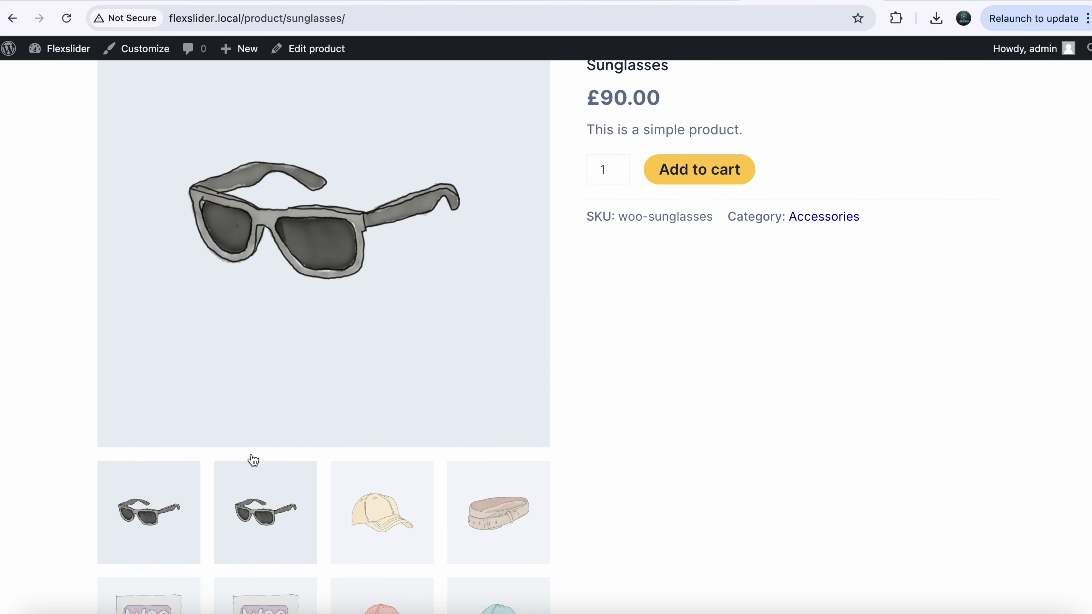
scroll(251, 456, up, 3)
scroll(251, 456, down, 9)
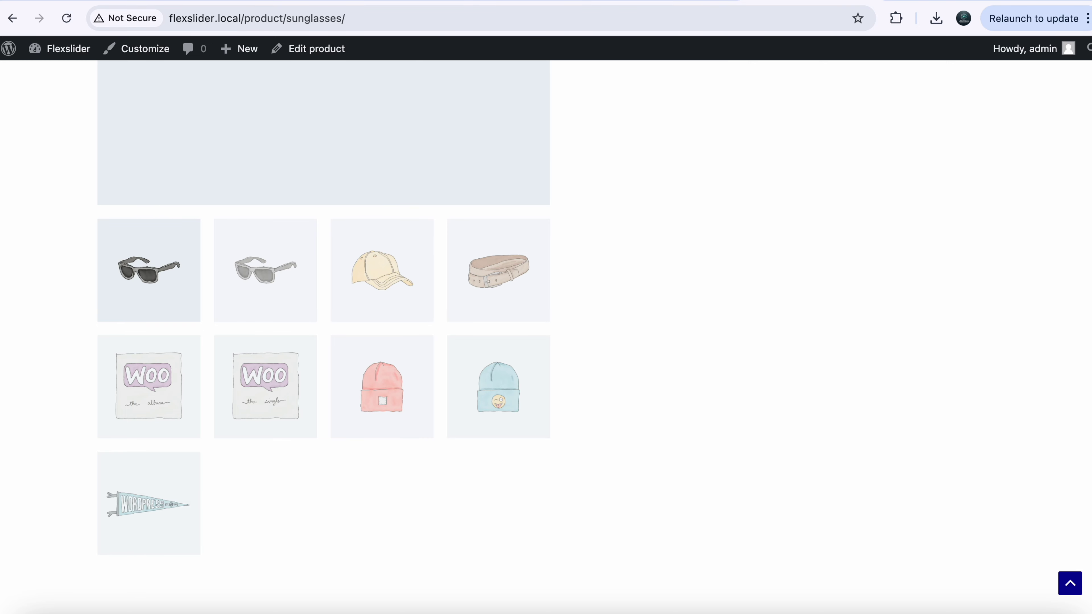
- Return to the Flexslider WordPress admin, search the plugin directory for "Wp code", and install and activate WPCode Lite
click(675, 1)
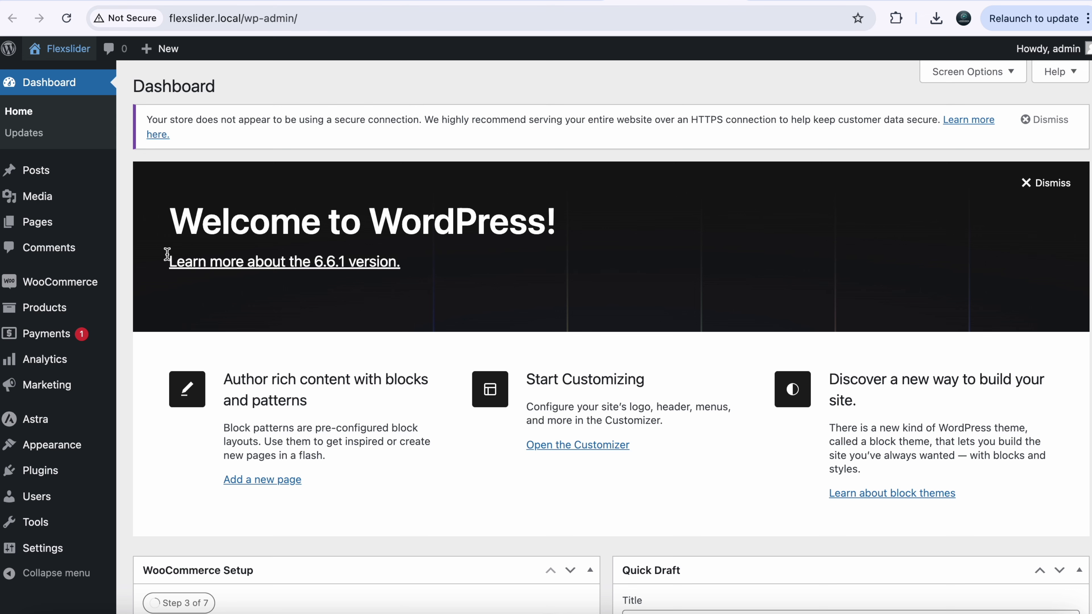
mouse_move(18, 450)
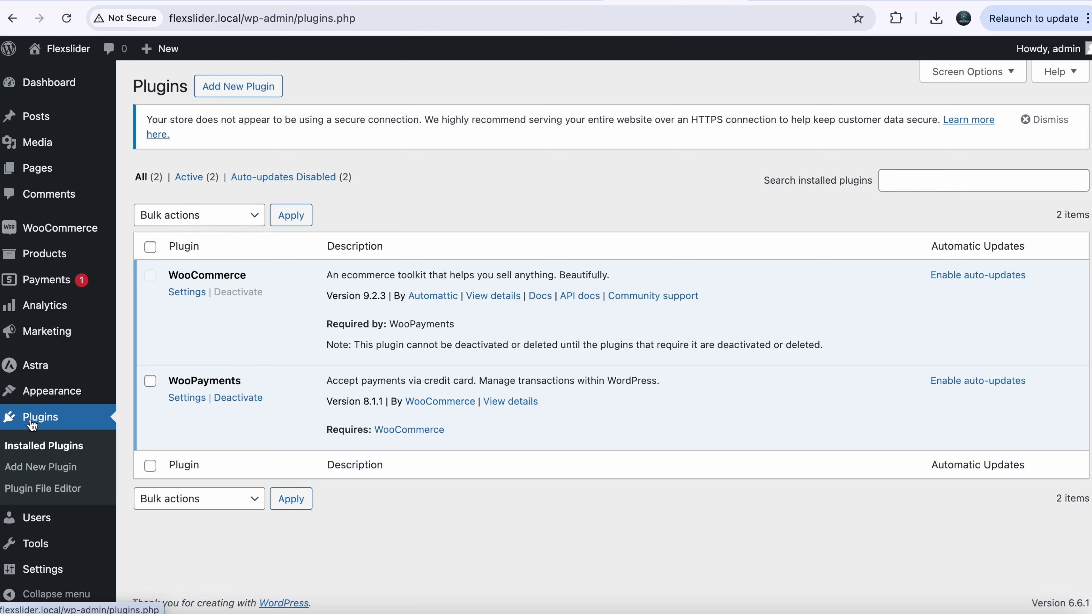
click(237, 90)
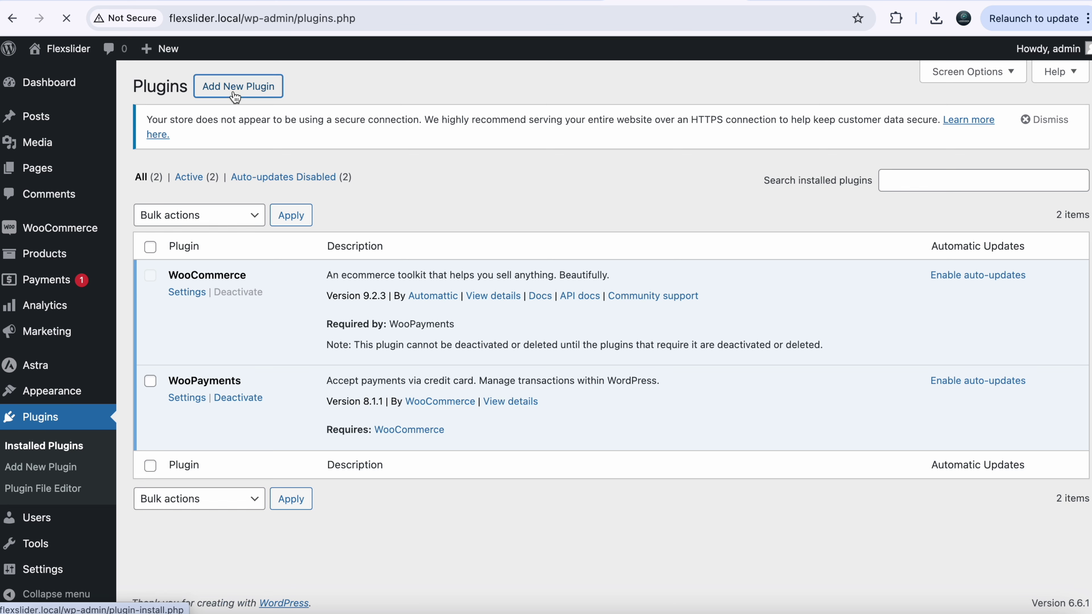
click(861, 136)
text(Wp)
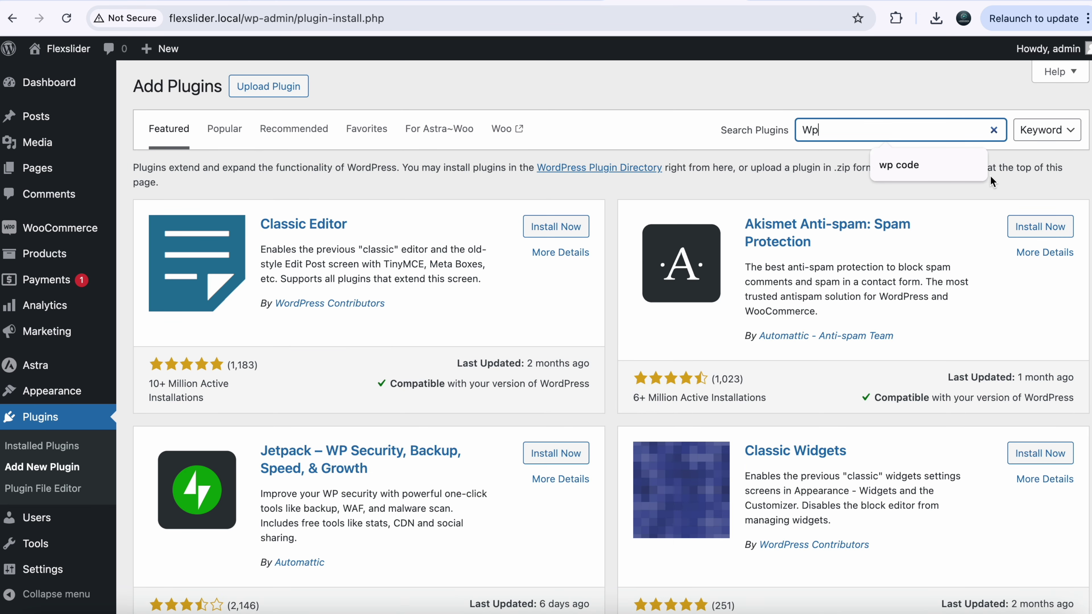
text( code)
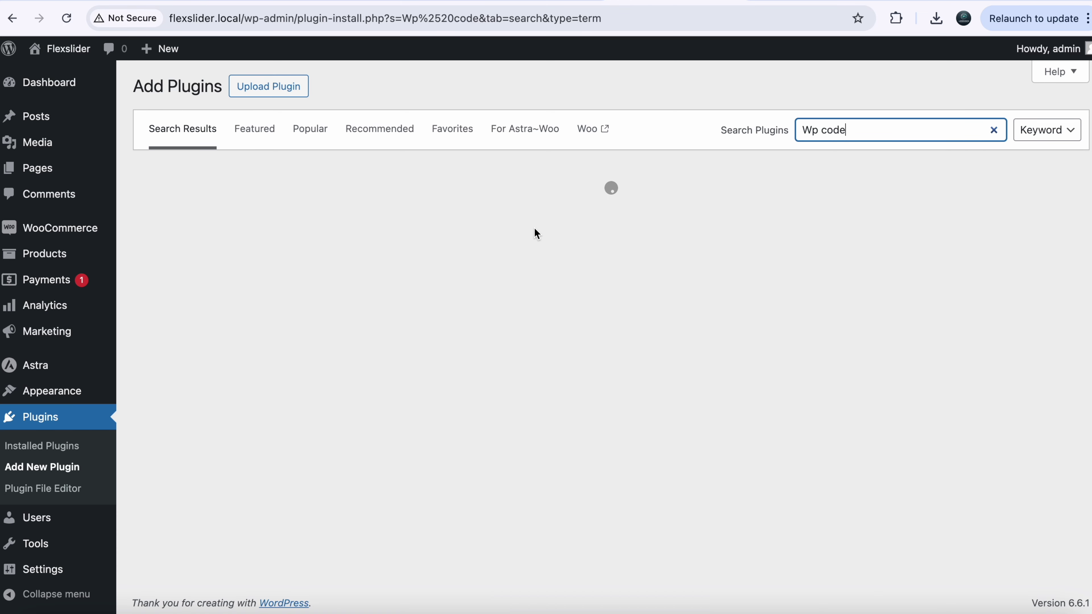
click(547, 218)
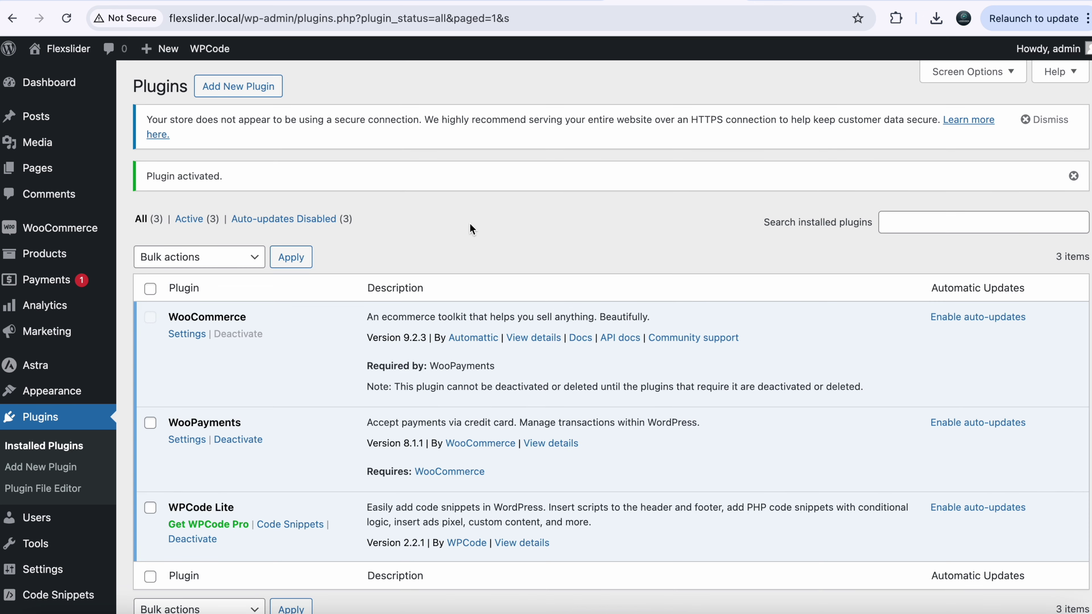
scroll(220, 415, down, 2)
scroll(201, 444, up, 2)
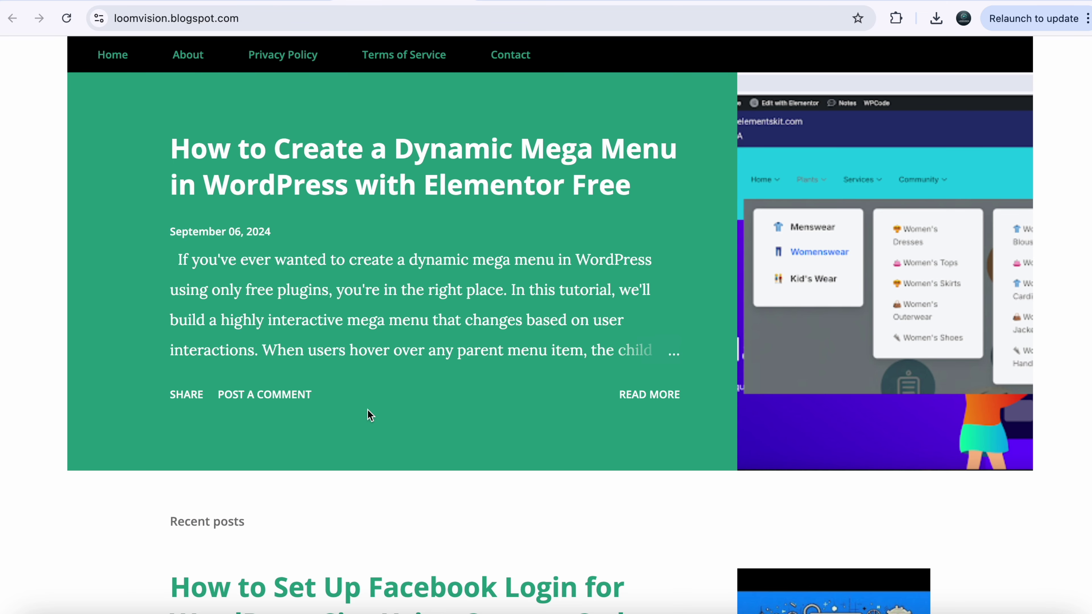
- On the LoomVision blog, find and open the post "Add Flexslider in WOOcommerce Step by Step | No Plugins" among the older posts
scroll(367, 409, down, 4)
scroll(367, 409, down, 5)
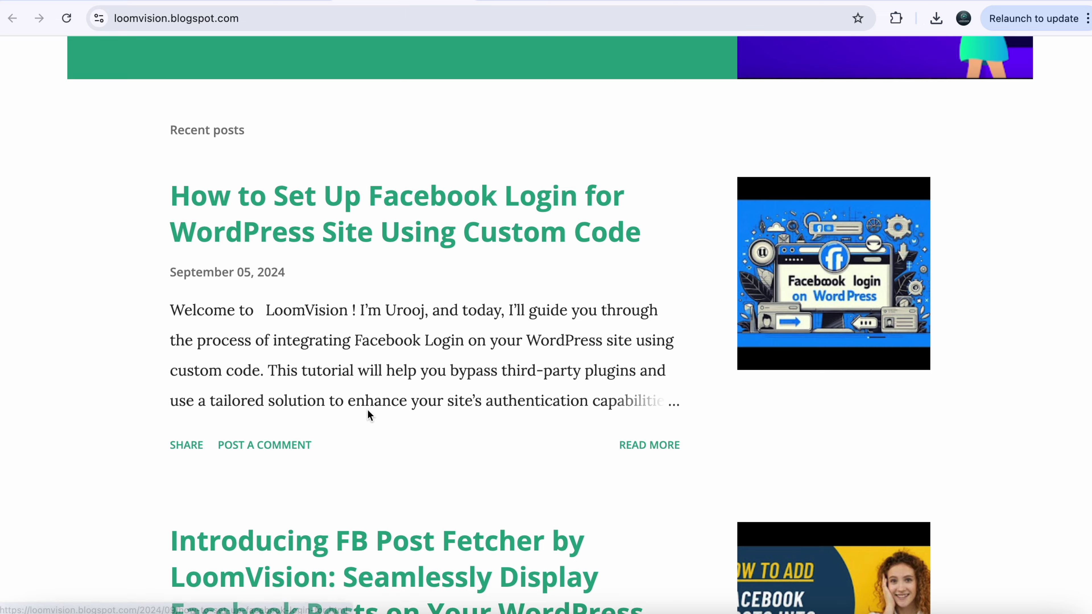
scroll(367, 409, down, 4)
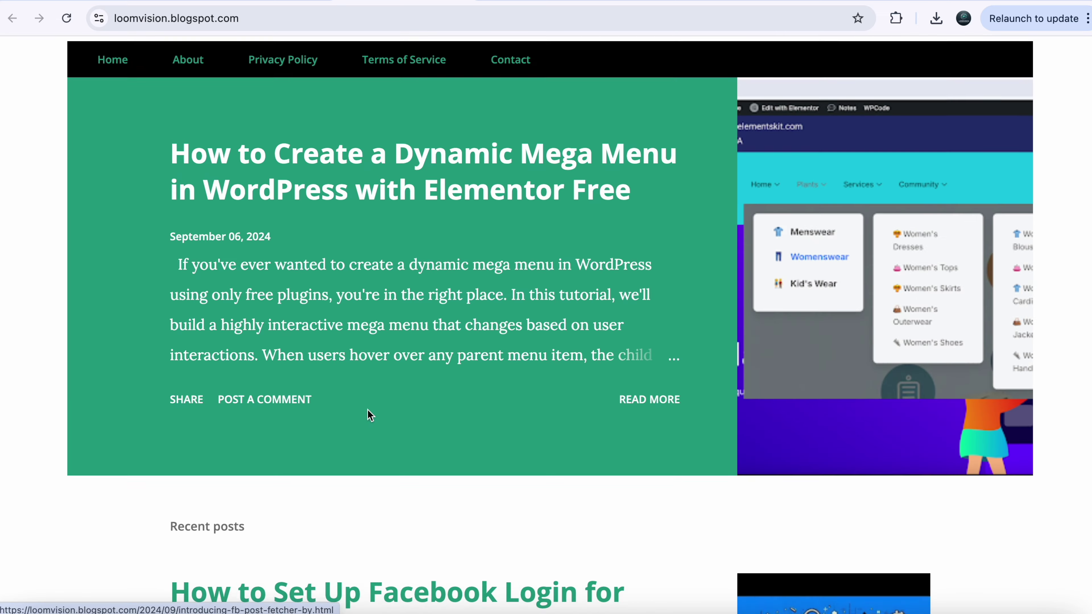
scroll(367, 409, down, 15)
scroll(367, 410, up, 10)
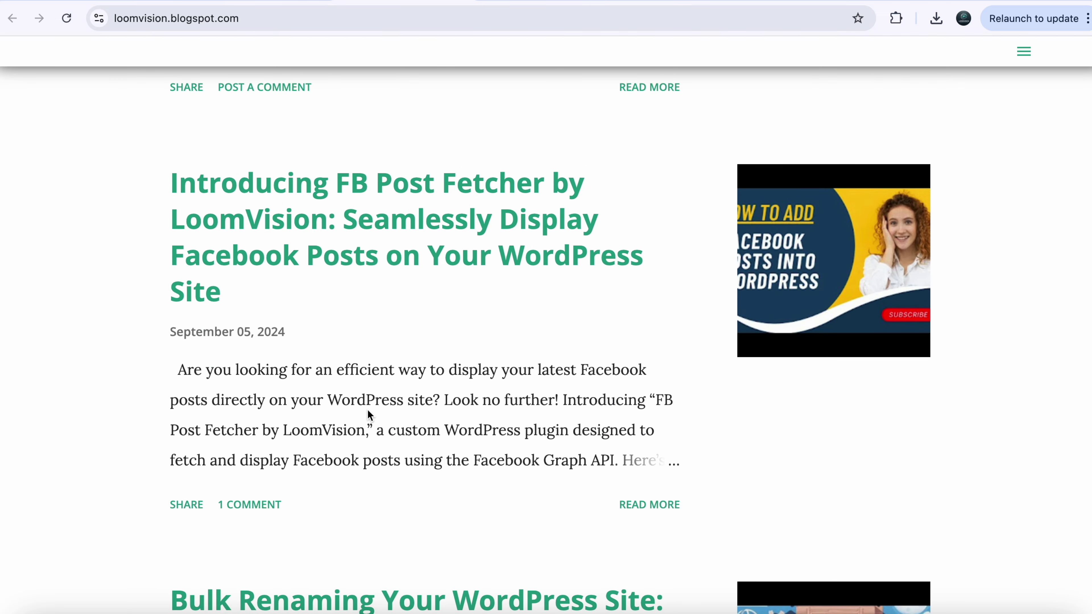
scroll(369, 414, down, 10)
click(648, 499)
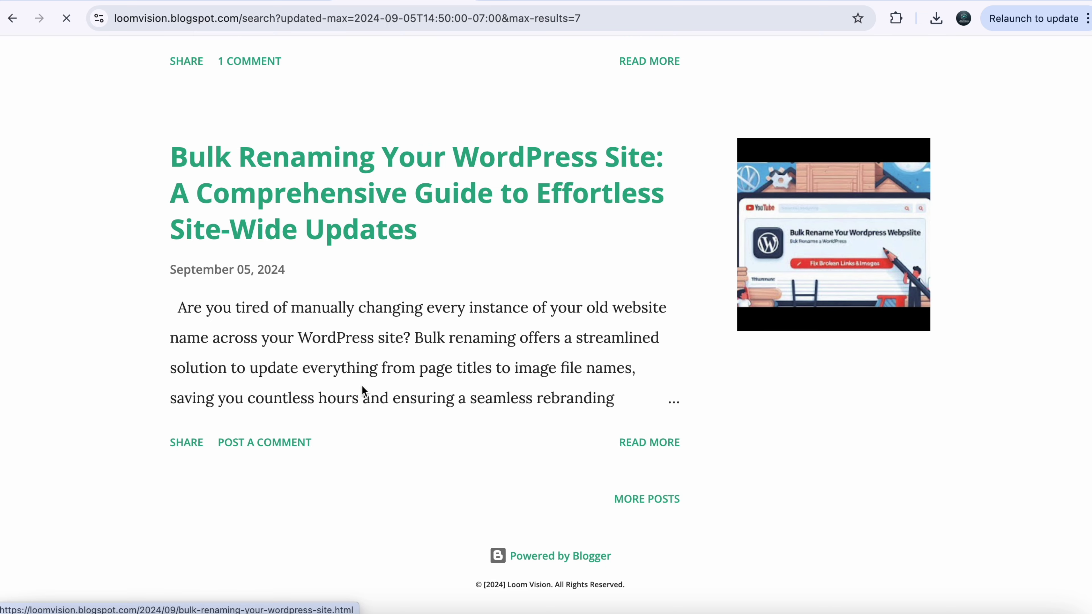
scroll(361, 385, down, 10)
scroll(362, 385, up, 6)
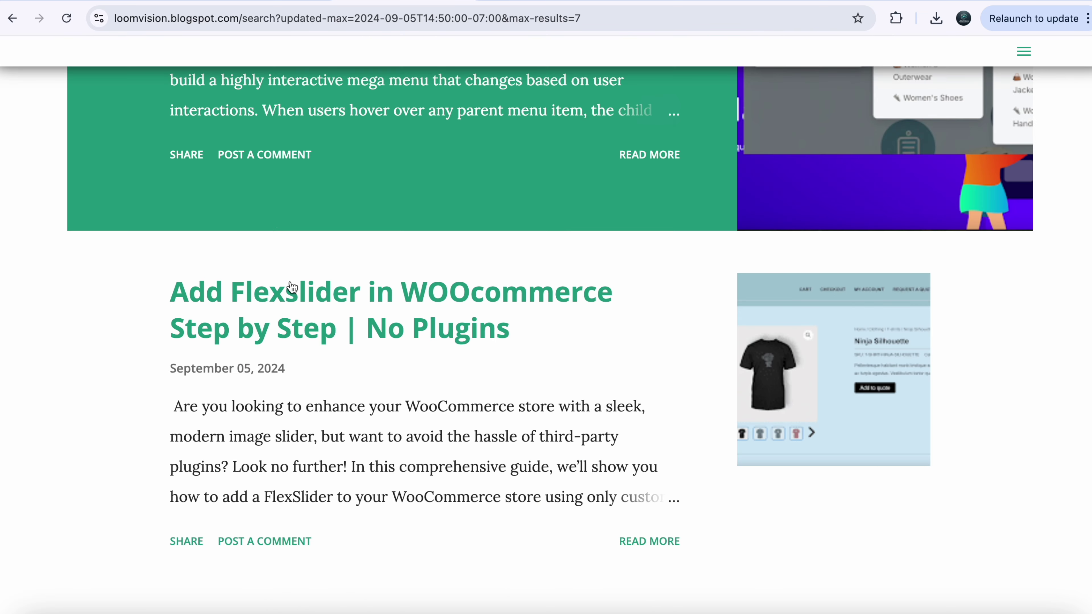
click(329, 288)
- Copy the post's example PHP code that adds navigation arrows to the WooCommerce Flexslider options
scroll(329, 289, down, 5)
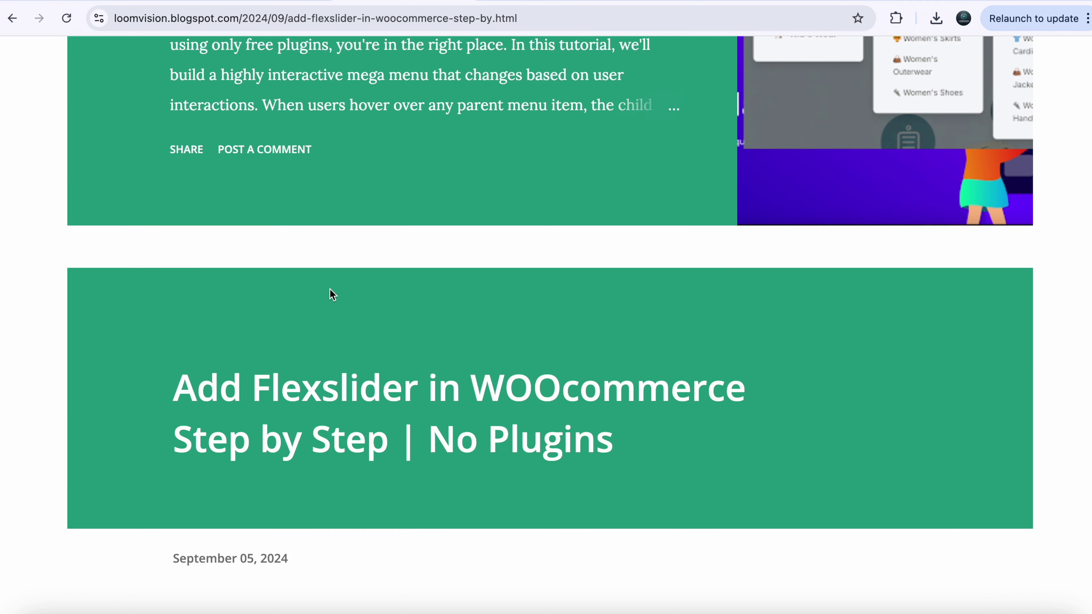
scroll(330, 290, down, 5)
scroll(330, 290, up, 2)
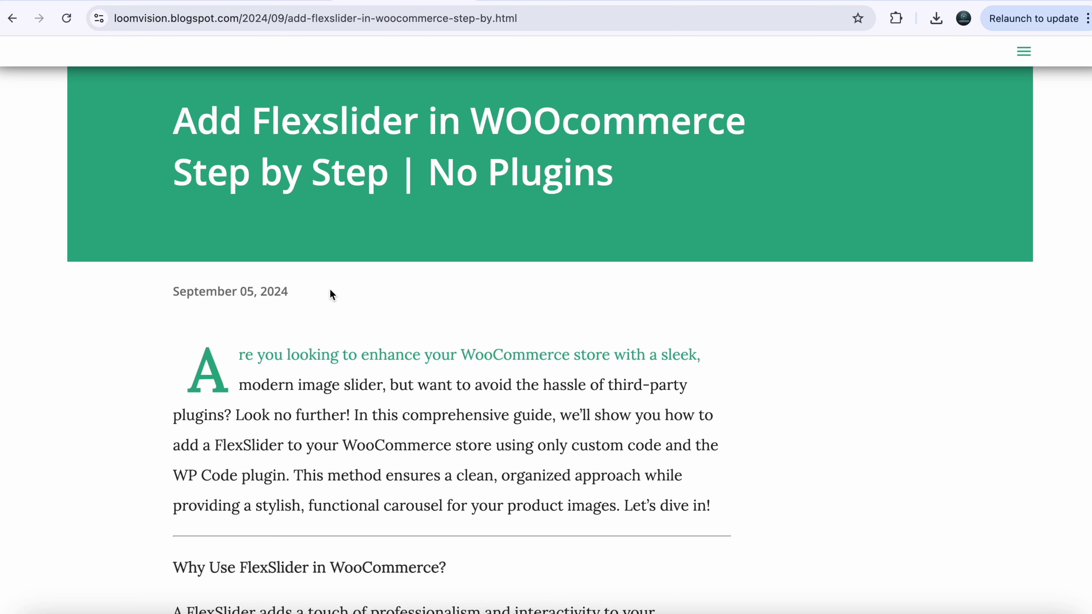
scroll(324, 227, up, 1)
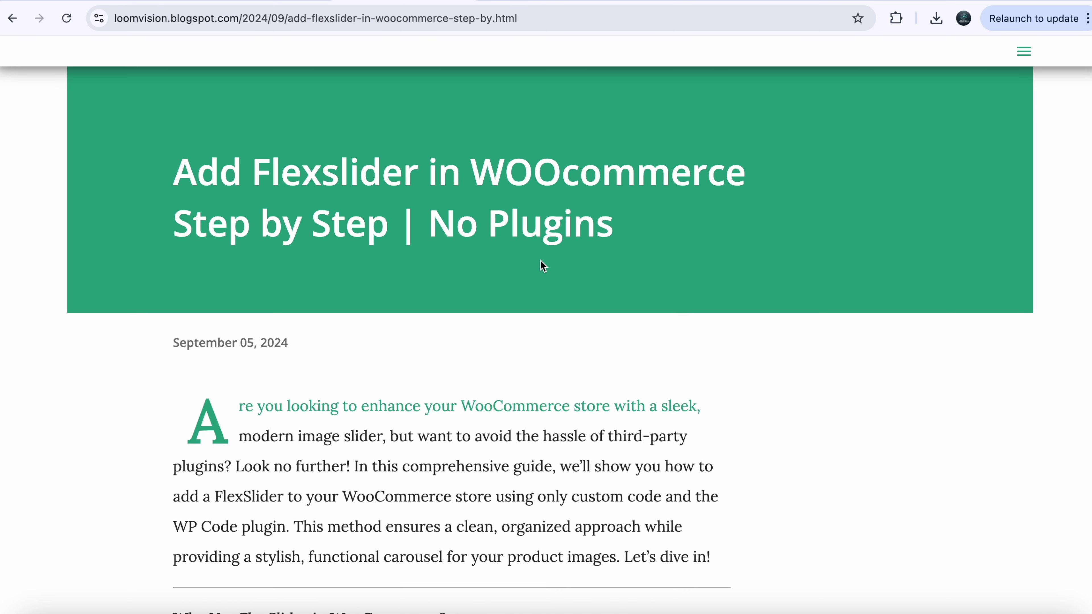
scroll(520, 414, down, 20)
scroll(522, 421, down, 20)
scroll(524, 421, up, 5)
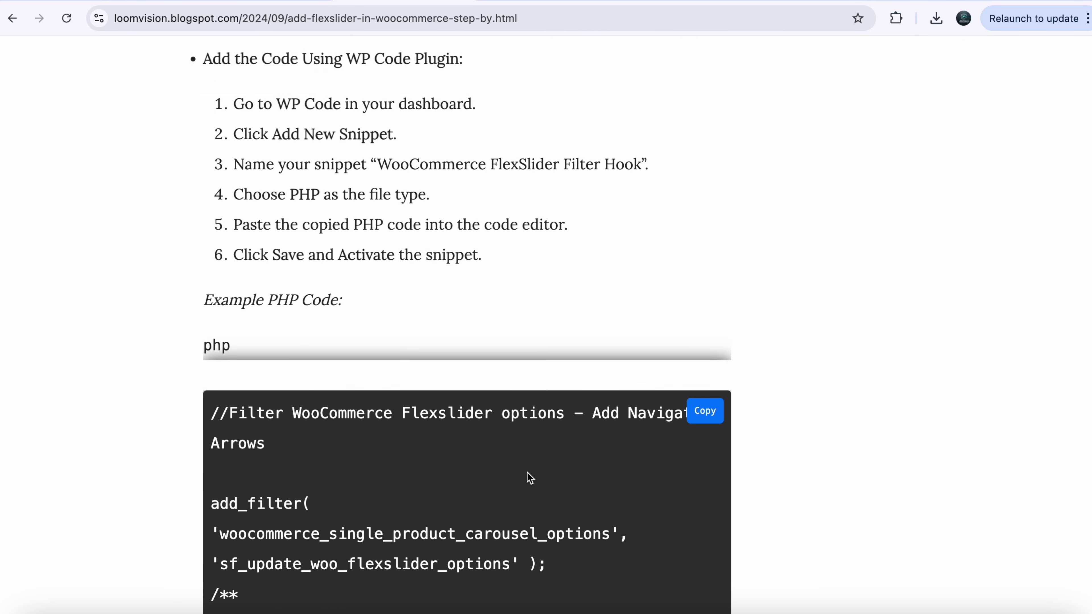
scroll(529, 477, up, 5)
scroll(325, 451, down, 10)
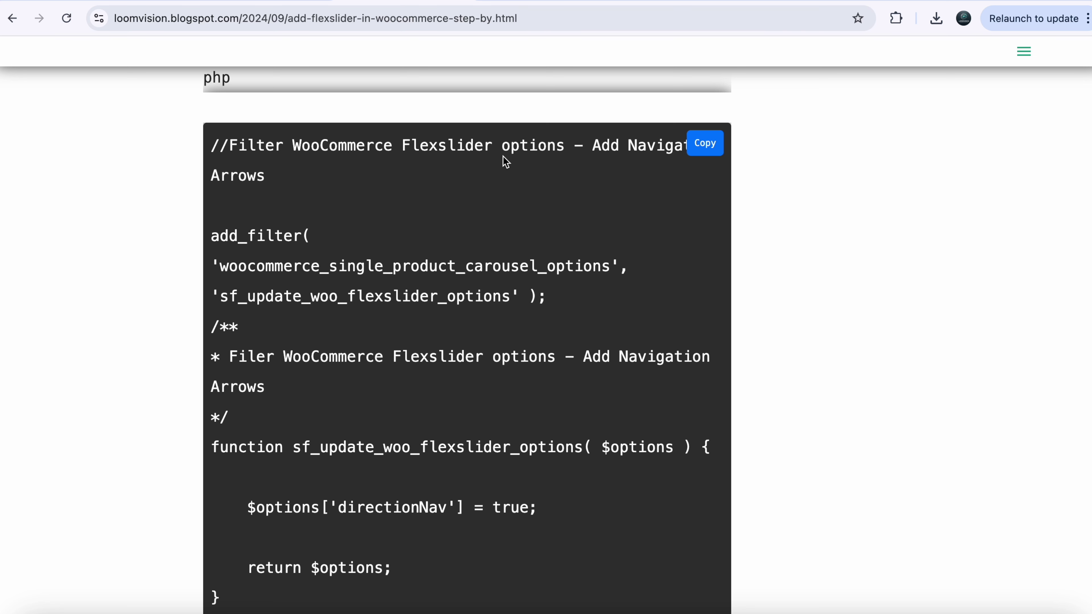
click(715, 147)
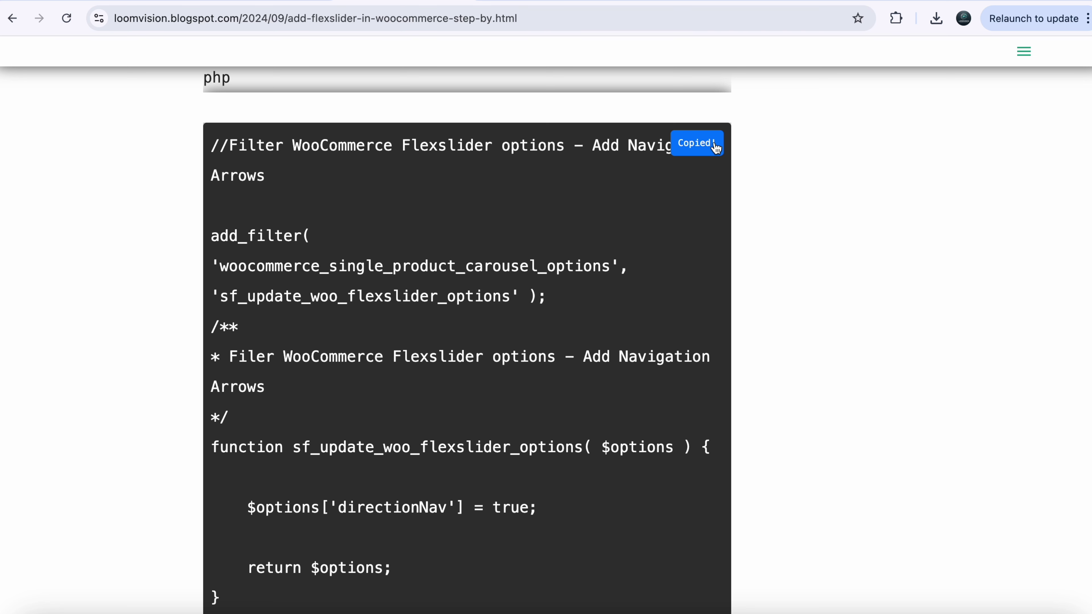
- Switch back to the WordPress admin and start a blank custom snippet in WPCode, ready for title entry
click(672, 1)
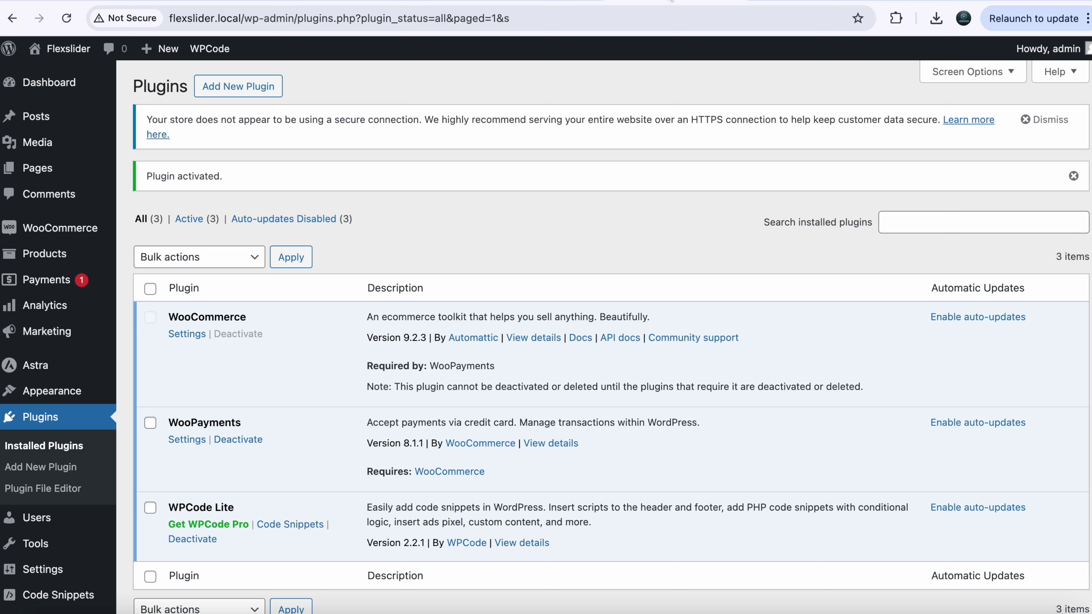
mouse_move(37, 595)
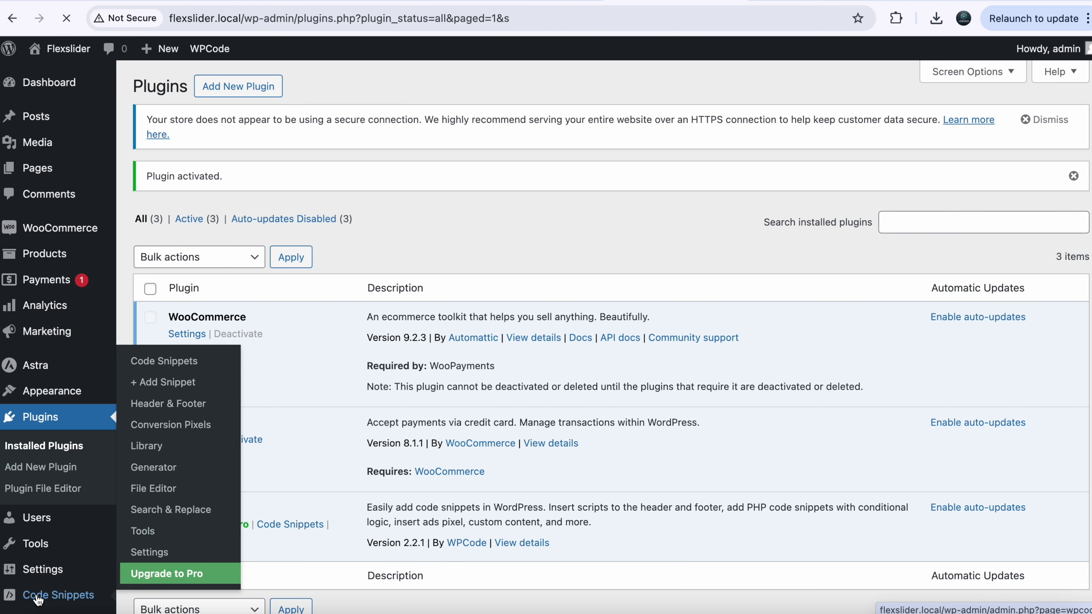
click(37, 598)
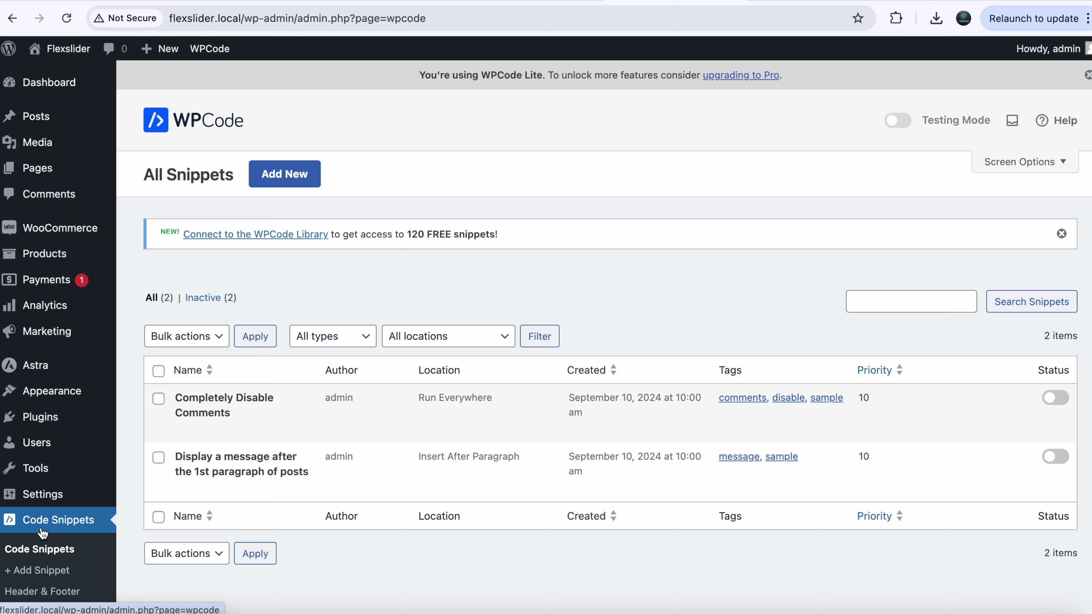
click(277, 181)
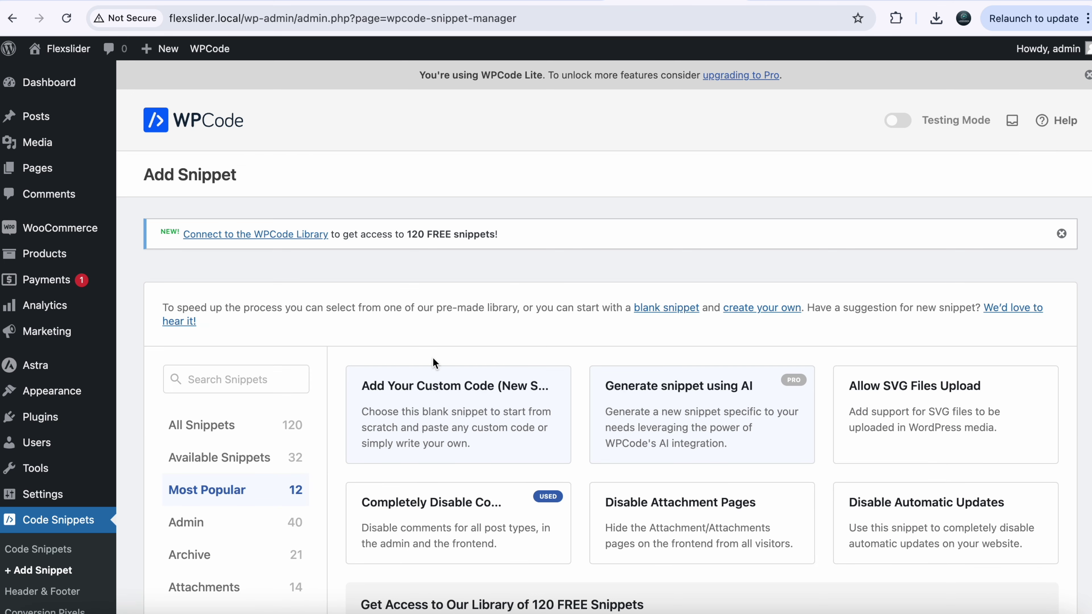
click(438, 418)
click(279, 302)
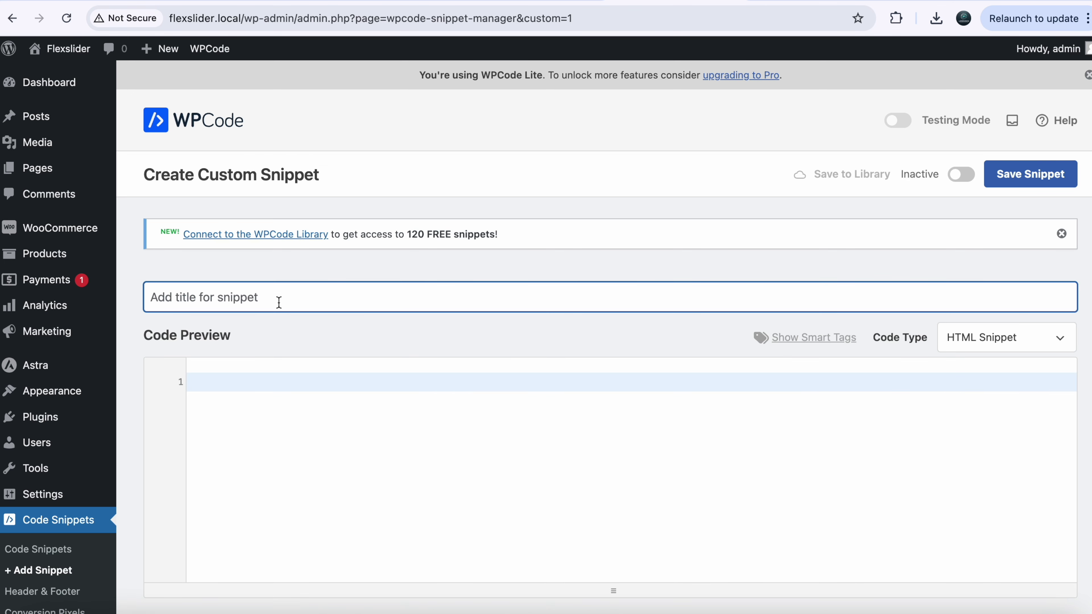
- Title the snippet "woocommerce flexslider filter hook", make it a PHP Snippet with the copied navigation arrows code, and save and activate it
text(woocommerce flexslider filter hook)
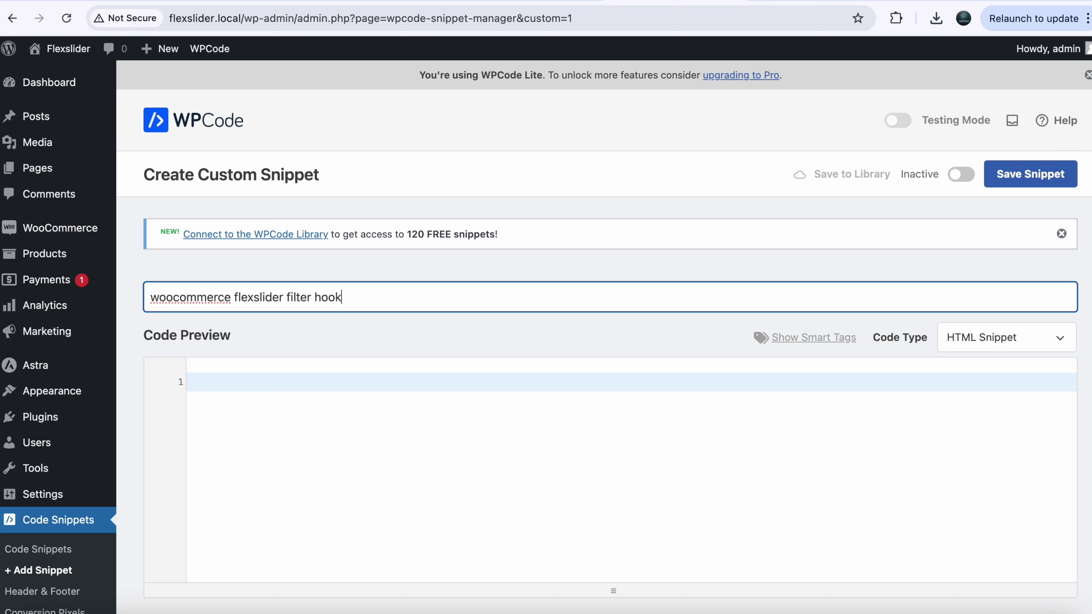
click(969, 335)
click(946, 406)
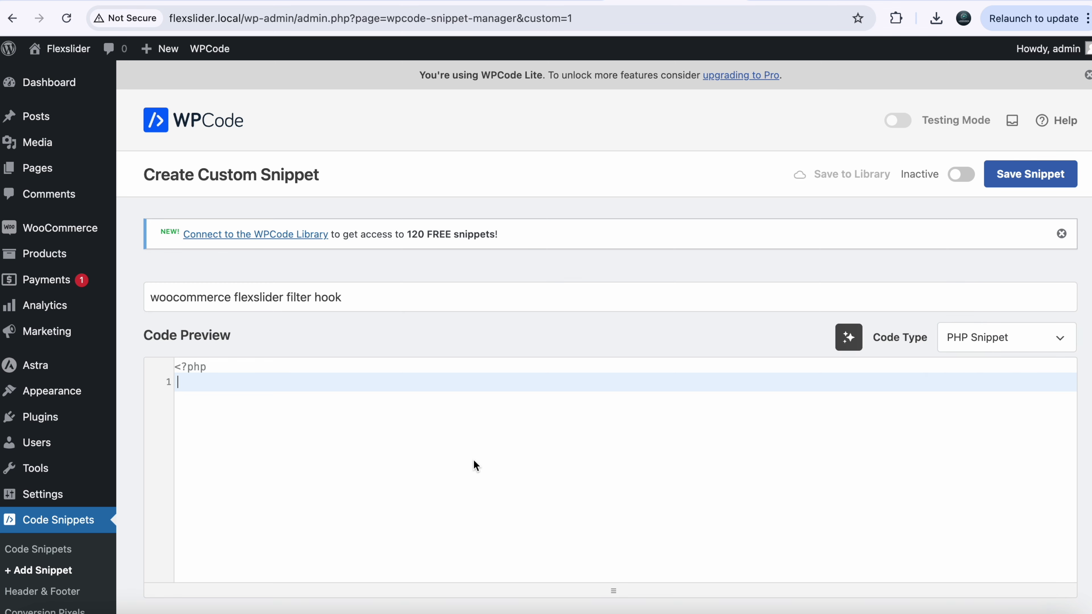
key(ctrl+v)
click(1030, 174)
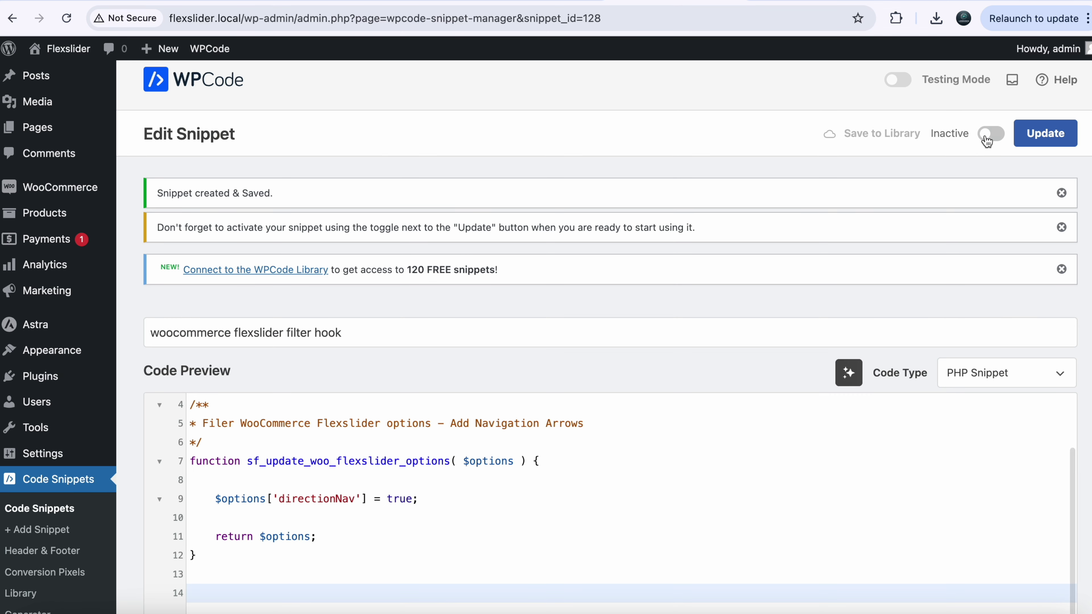
click(990, 134)
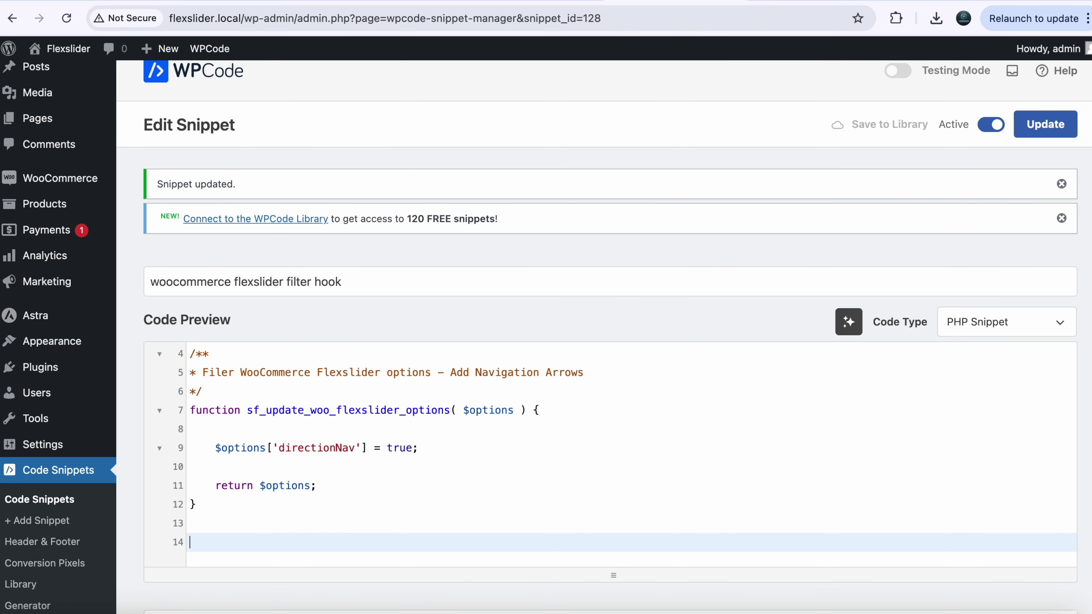
- Reload the Sunglasses product page and test the gallery's Next and Previous links below the thumbnails
click(777, 3)
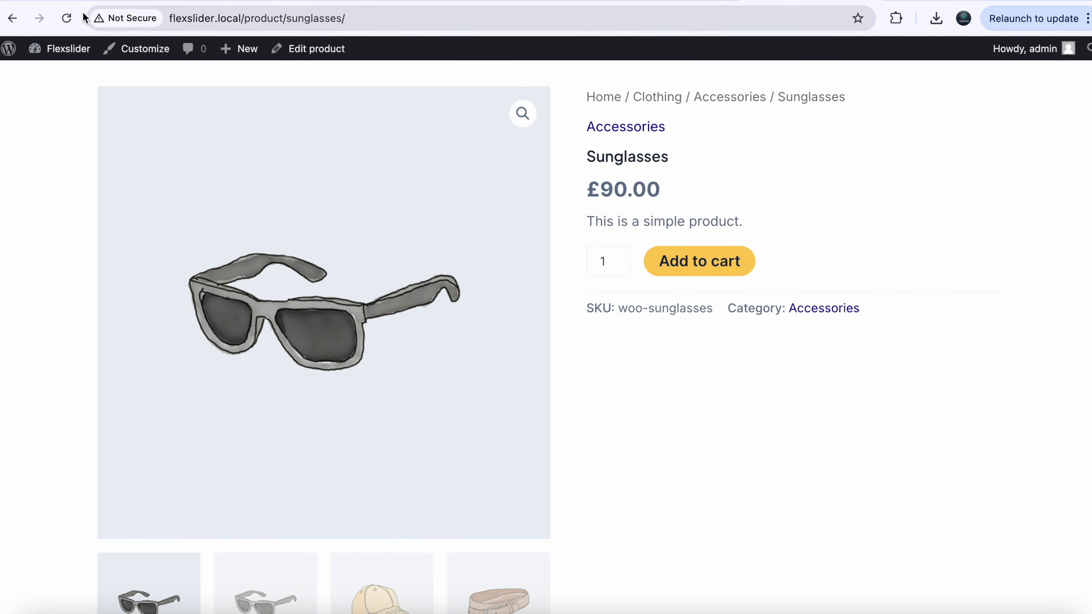
click(72, 20)
scroll(88, 191, down, 10)
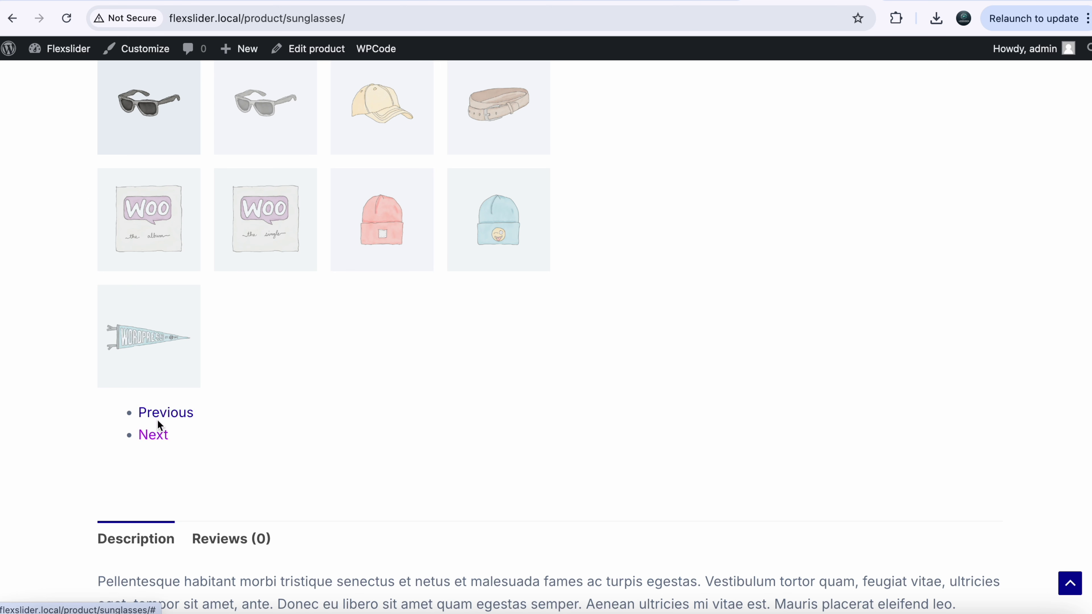
click(148, 439)
click(152, 560)
click(153, 560)
click(159, 540)
click(159, 540)
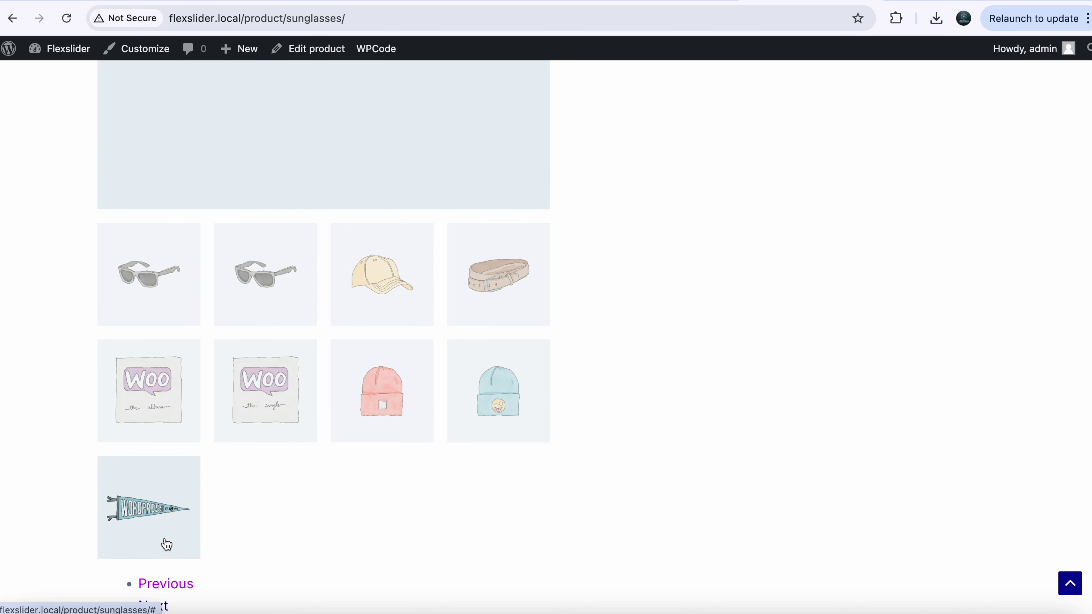
click(159, 597)
click(160, 597)
click(160, 596)
click(159, 597)
scroll(159, 593, up, 10)
scroll(159, 593, down, 1)
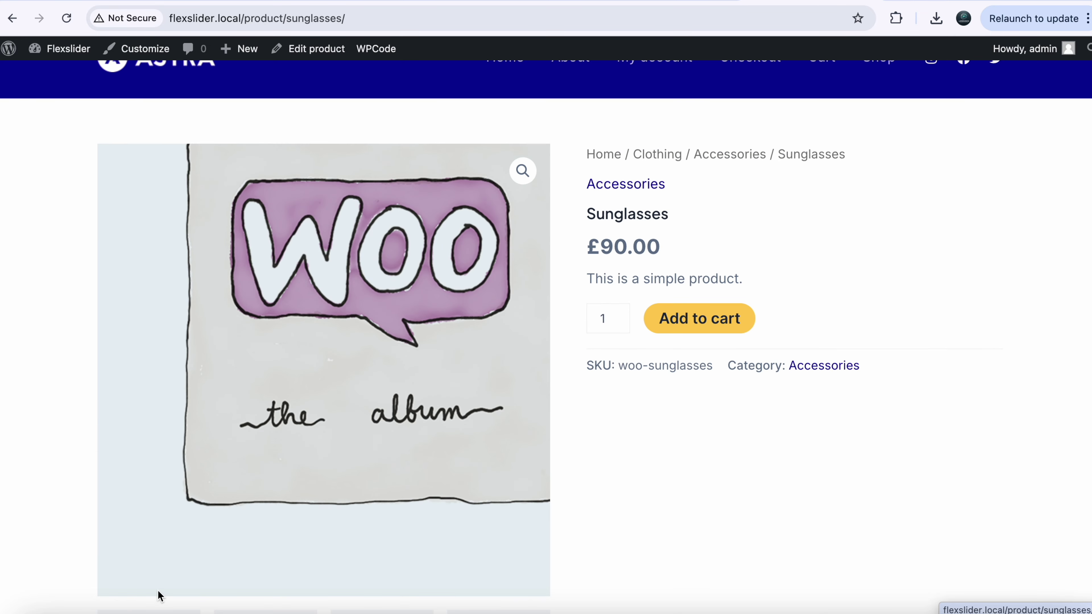
scroll(157, 590, down, 12)
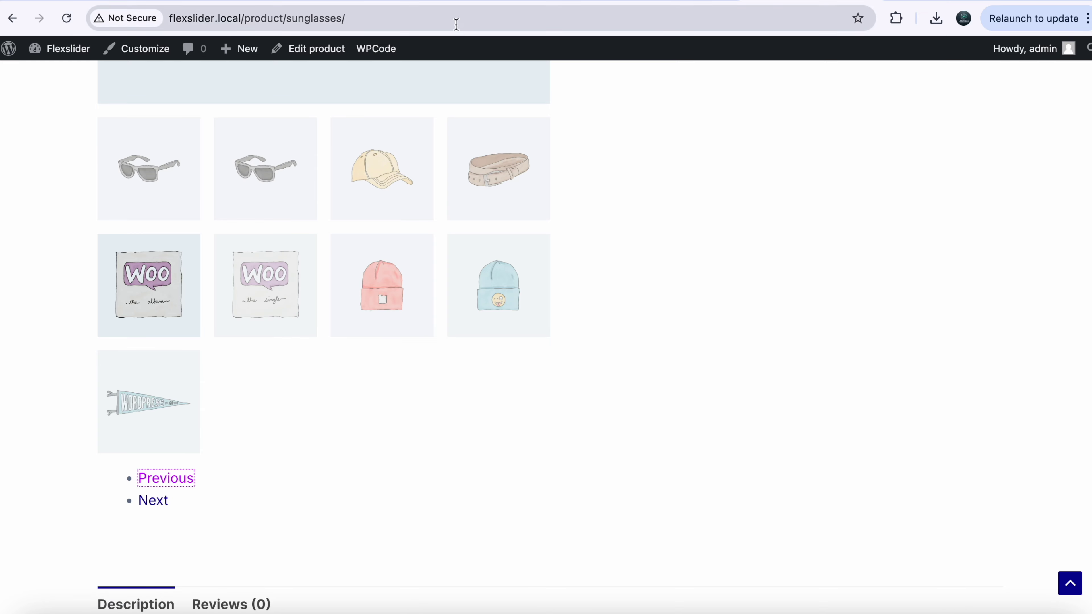
- Return to the LoomVision post and copy its example CSS code for styling the FlexSlider gallery
click(417, 2)
scroll(399, 245, down, 15)
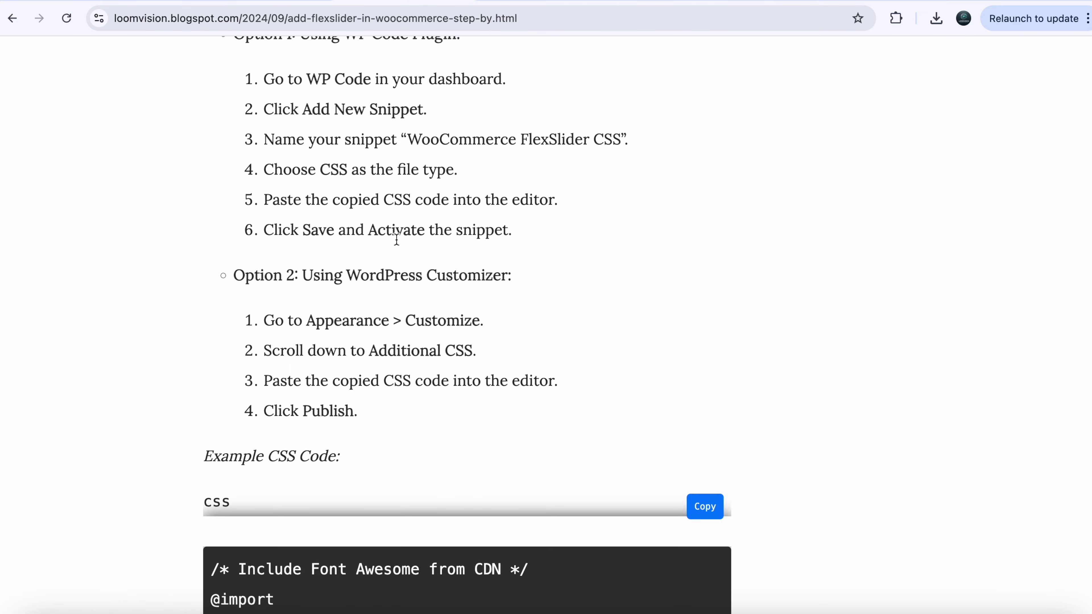
scroll(395, 238, up, 4)
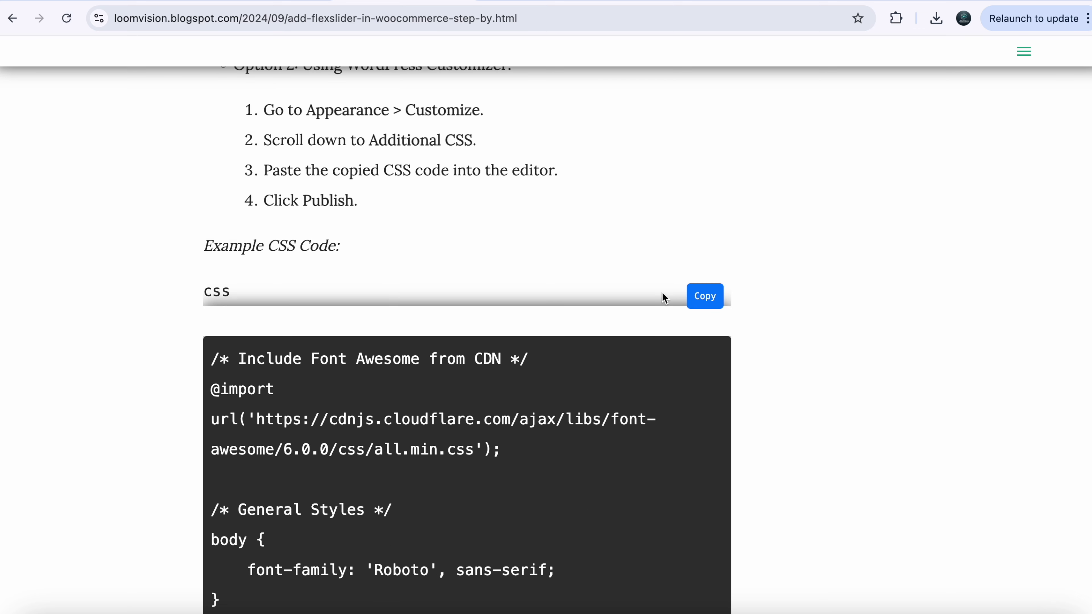
click(709, 301)
- Switch back to the WordPress admin and start a blank custom WPCode snippet titled "Woocommerce flexslider css"
click(809, 2)
click(669, 1)
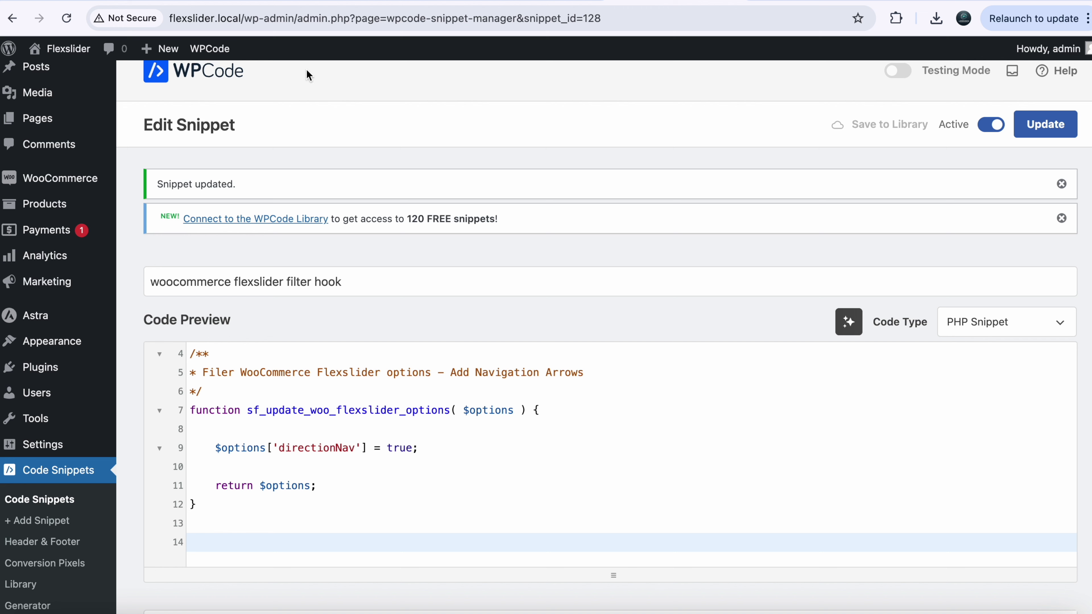
click(45, 521)
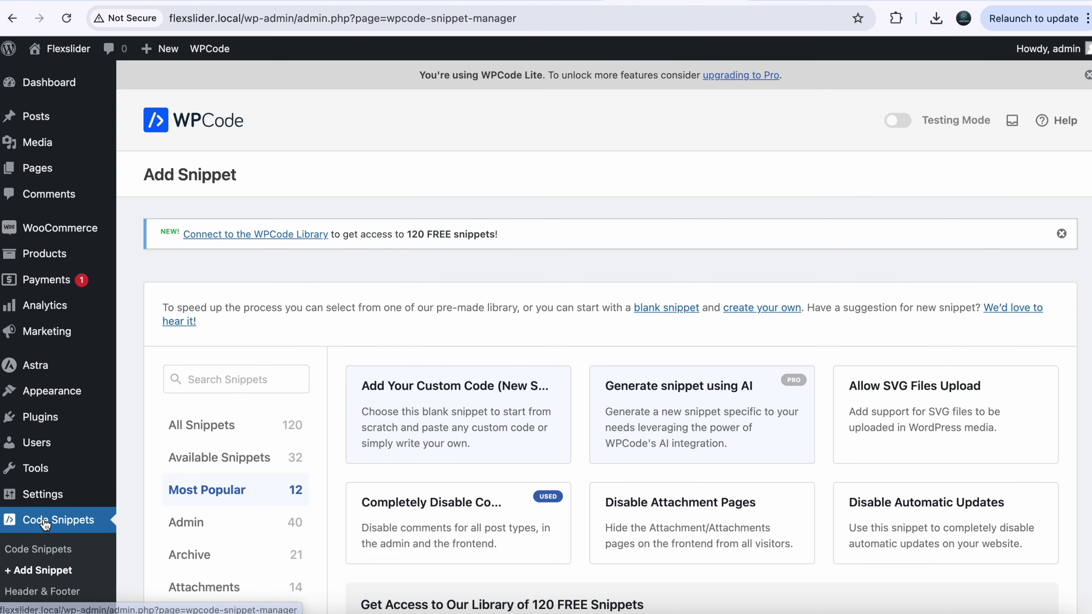
click(420, 417)
click(275, 298)
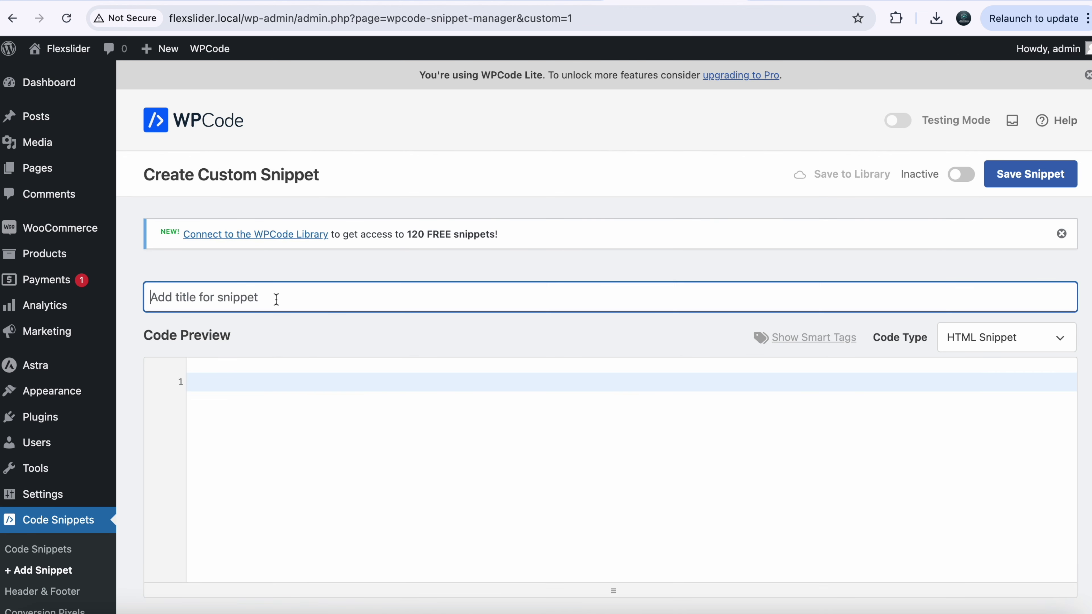
text(Woocommerce flexslider css)
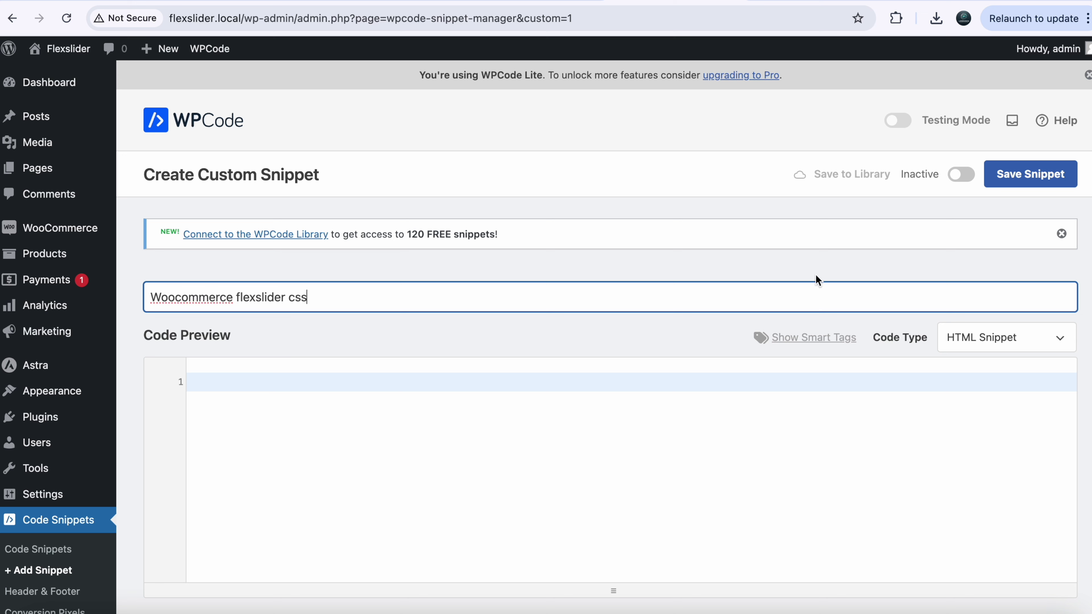
- Set the code type to CSS Snippet, paste the copied CSS, and save and activate the snippet
click(980, 344)
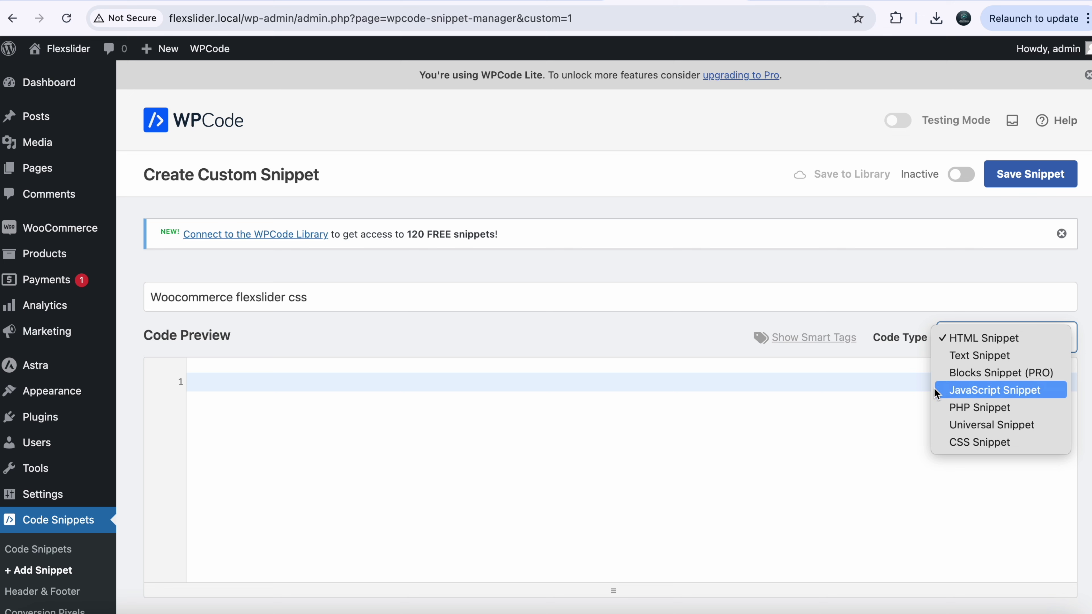
click(959, 446)
click(712, 456)
key(super+v)
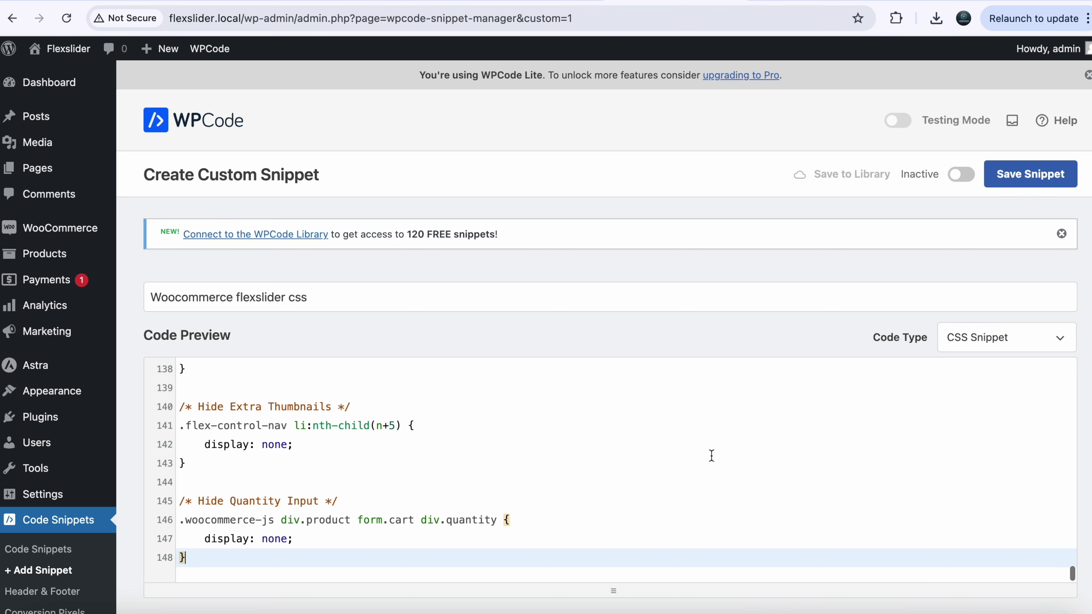
click(1028, 180)
click(990, 174)
click(1040, 174)
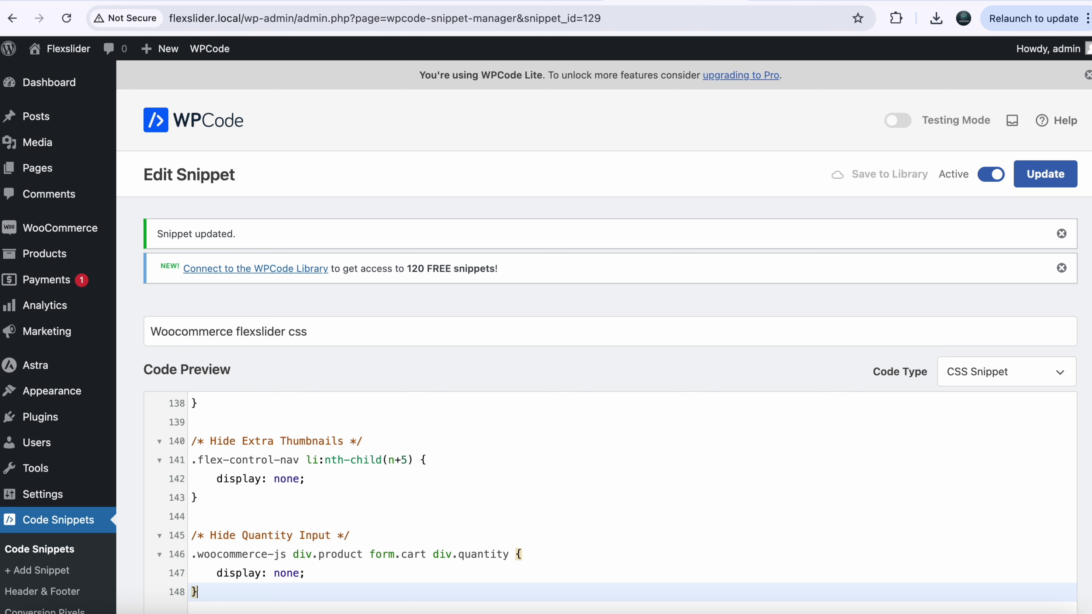
- Paste the copied CSS into the theme Customizer's Additional CSS, publish it, and close the Customizer
mouse_move(52, 390)
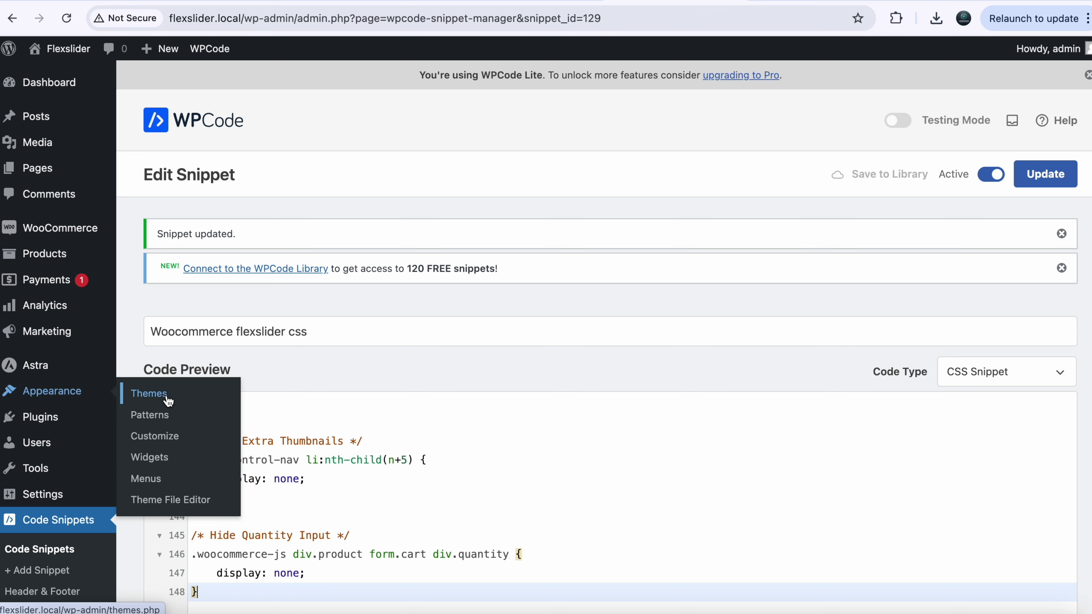
click(161, 442)
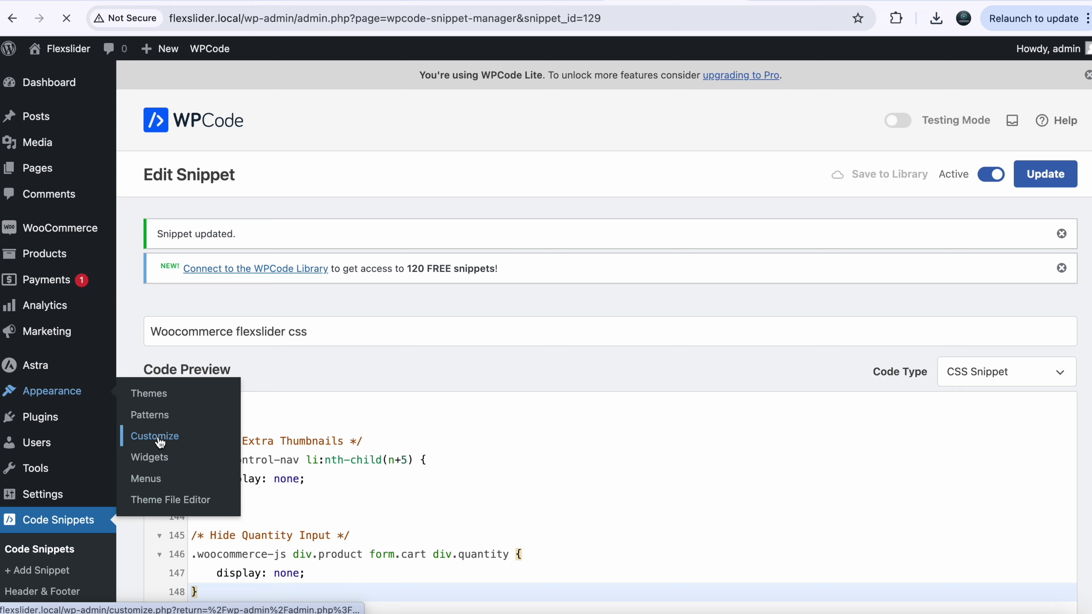
scroll(136, 368, down, 2)
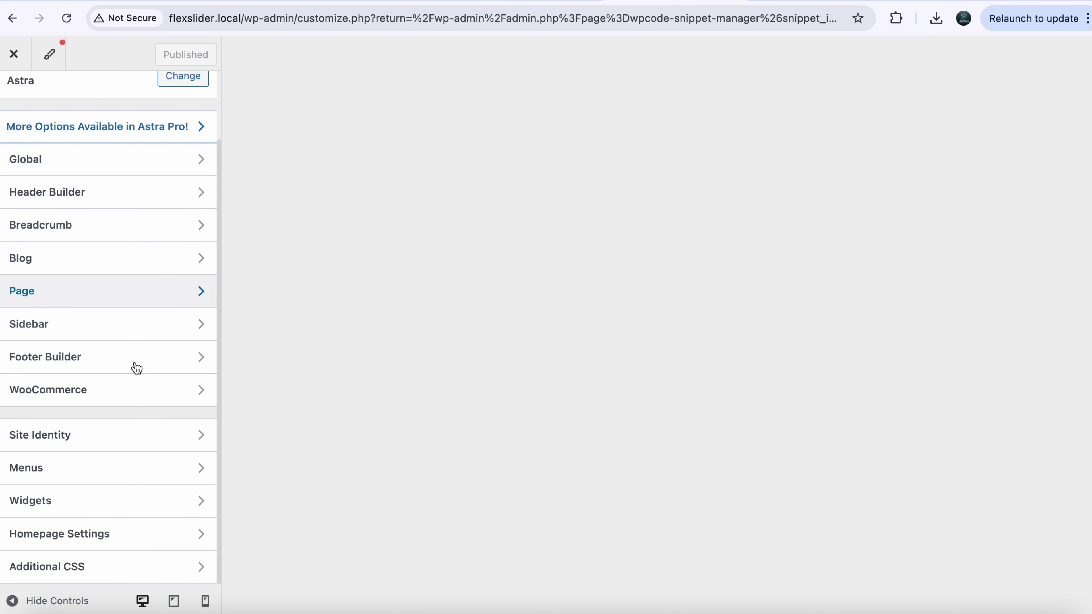
click(77, 566)
click(62, 492)
key(super+v)
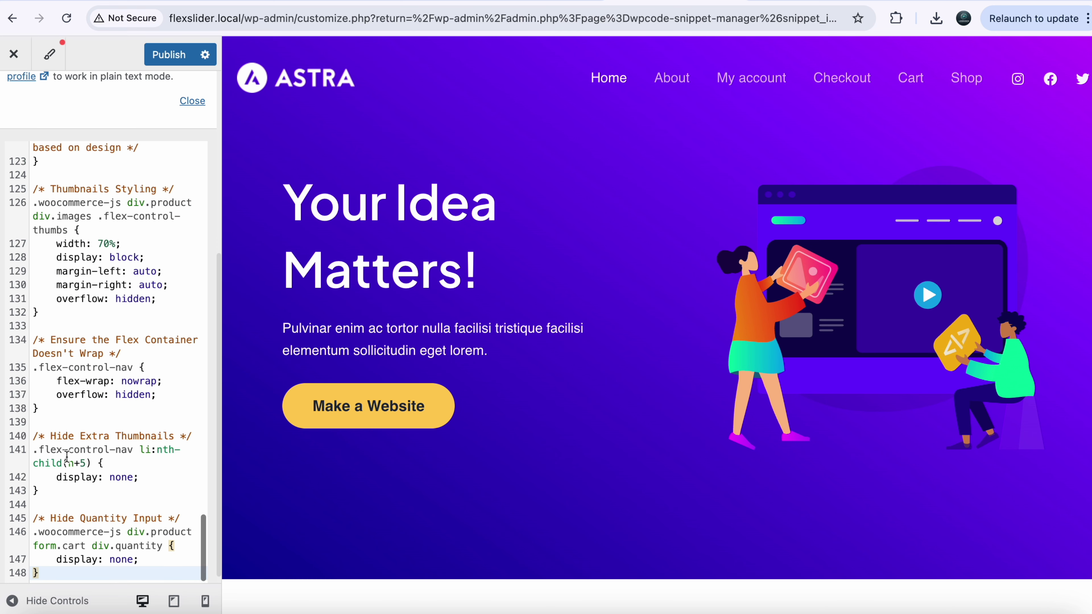
click(159, 65)
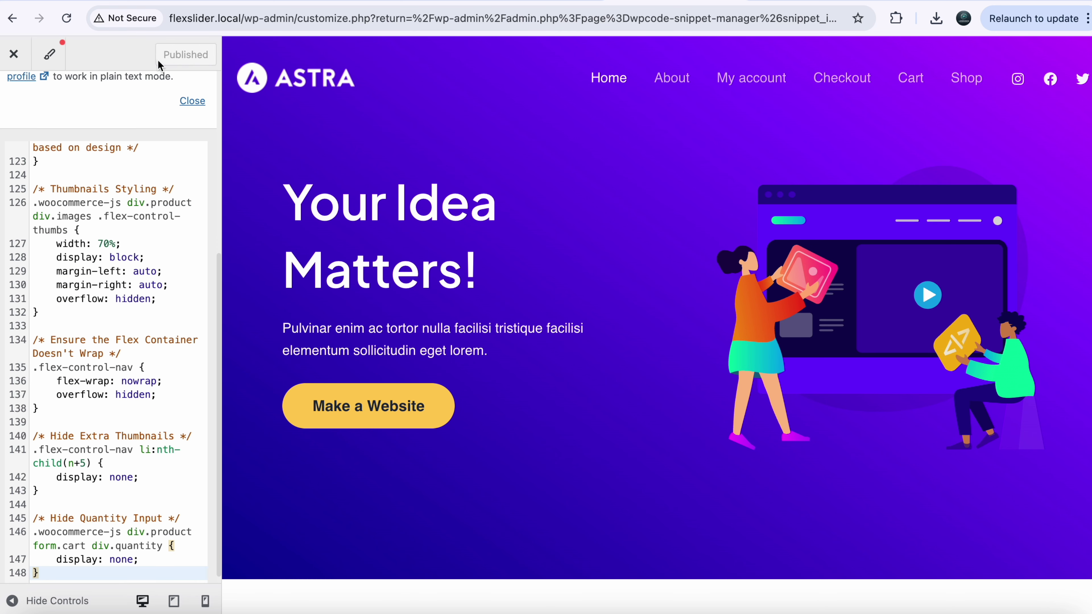
scroll(197, 104, up, 5)
click(196, 102)
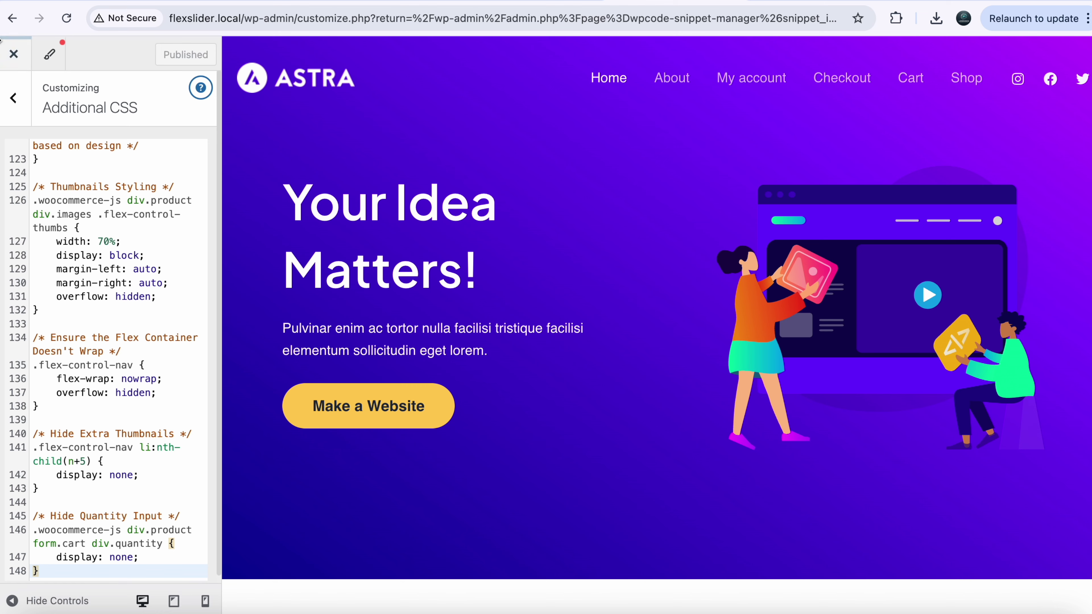
key(Escape)
click(14, 53)
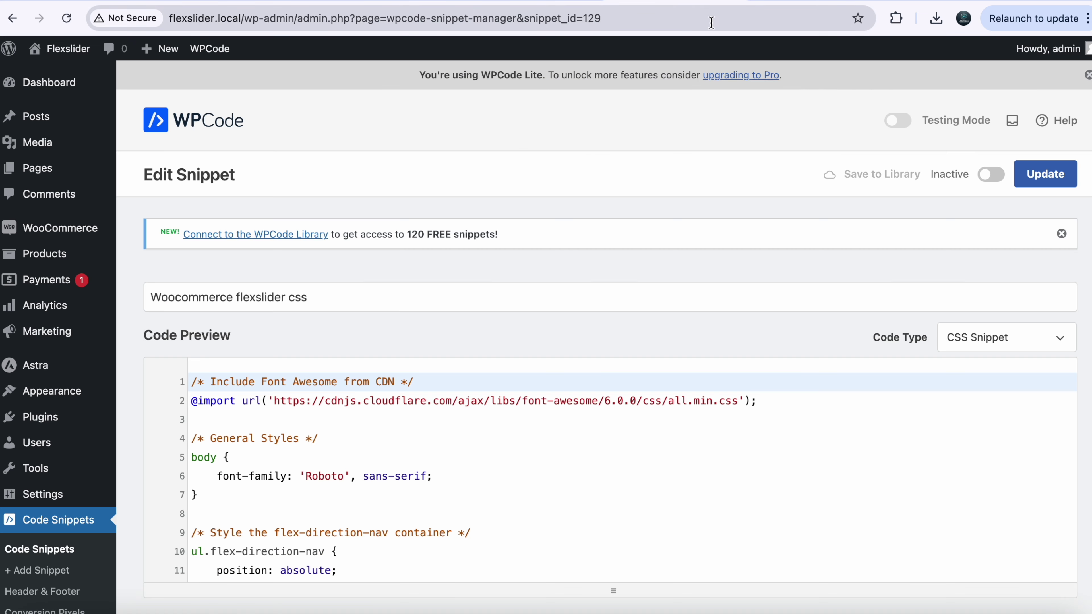
- Reload the Sunglasses product page and test the gallery's next and previous arrows beside the thumbnails
click(810, 2)
scroll(354, 320, up, 3)
scroll(353, 320, down, 2)
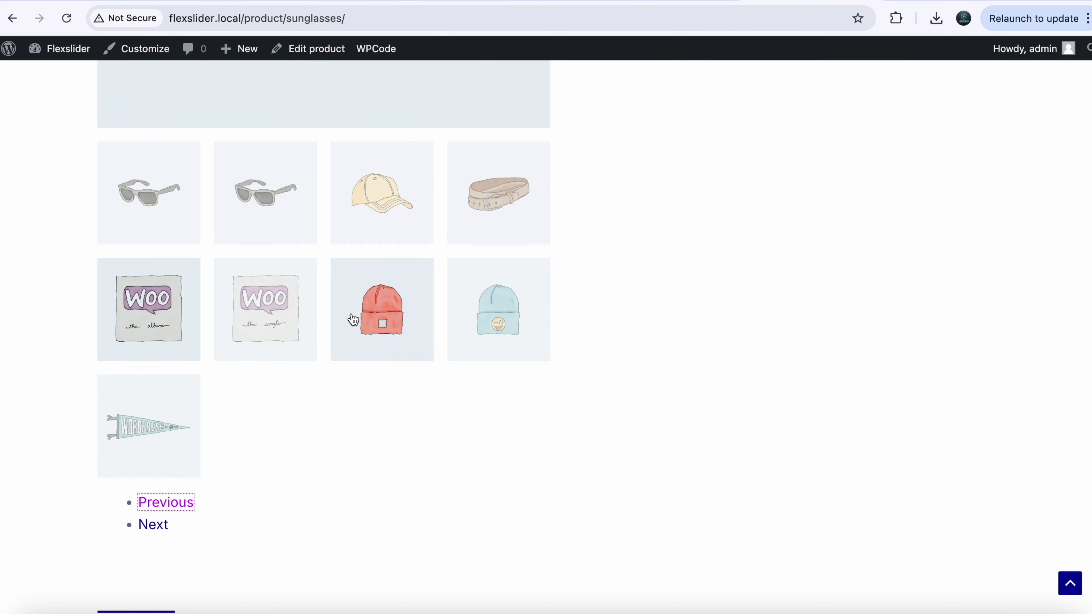
click(66, 18)
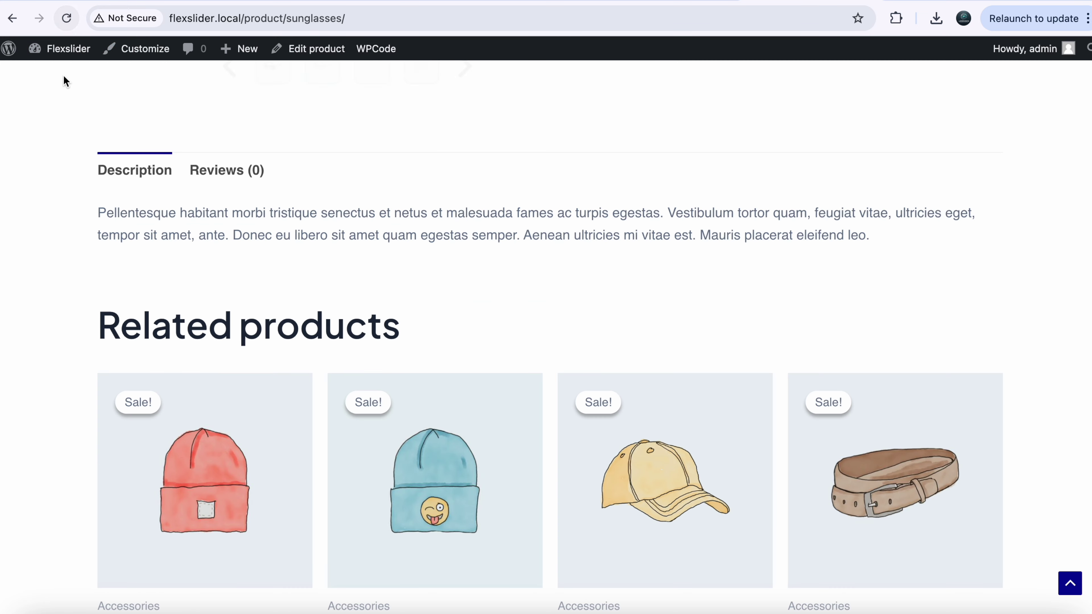
scroll(123, 306, up, 5)
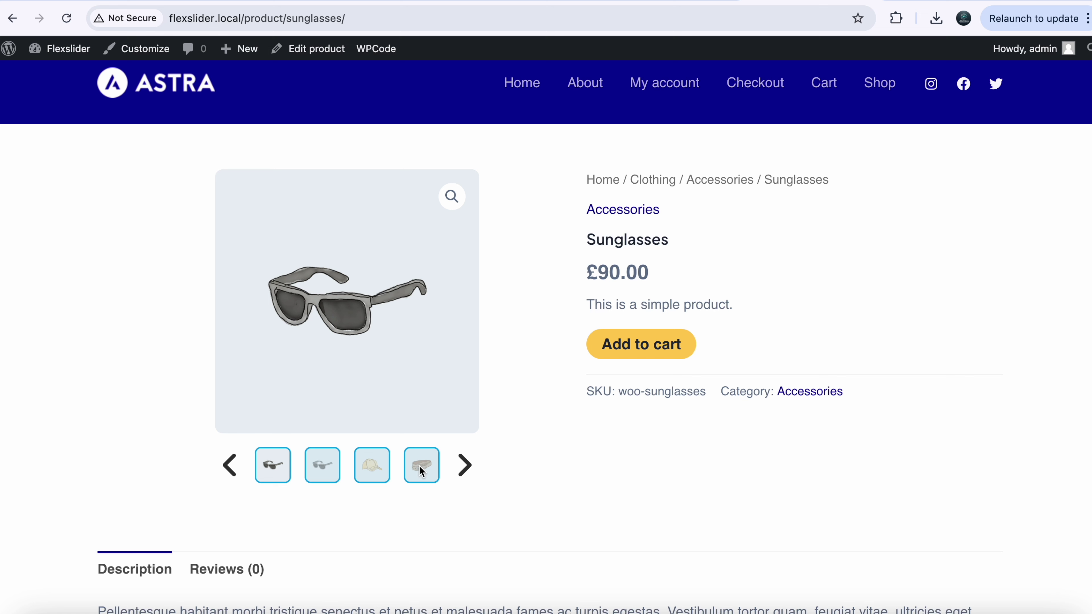
click(464, 465)
click(463, 465)
click(463, 465)
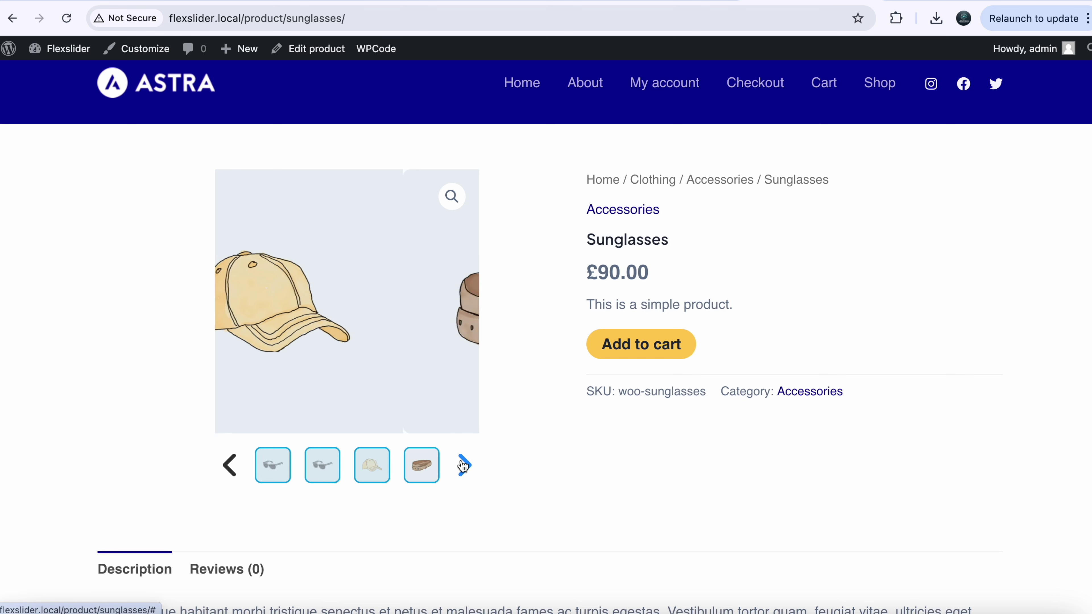
click(463, 466)
click(463, 466)
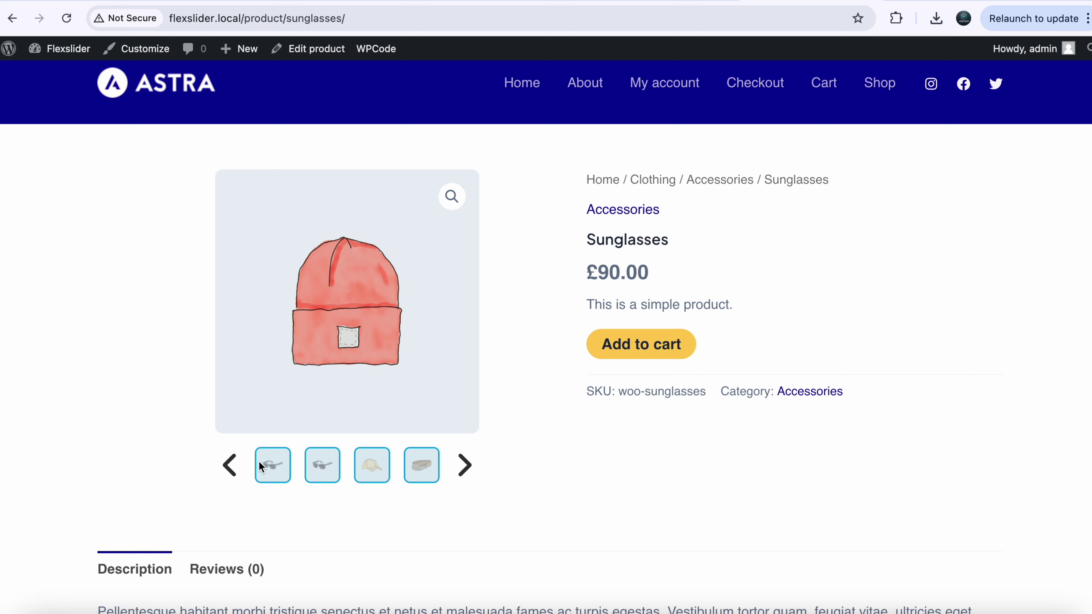
click(229, 465)
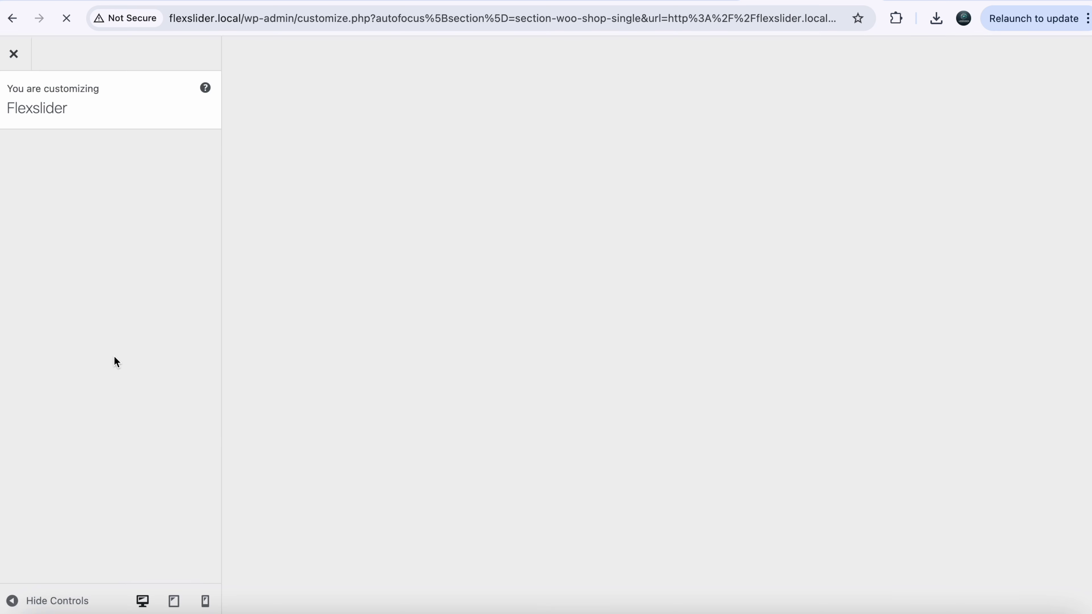
- Review the arrow, thumbnail and container rules in the Customizer's Additional CSS, then leave the section
scroll(78, 578, down, 3)
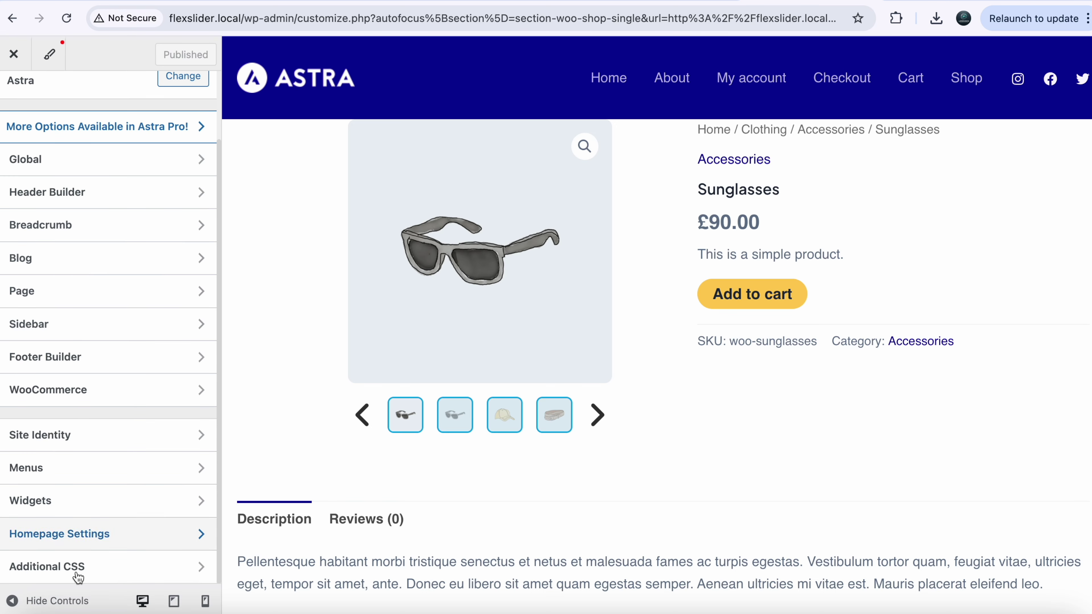
click(69, 567)
scroll(97, 344, down, 10)
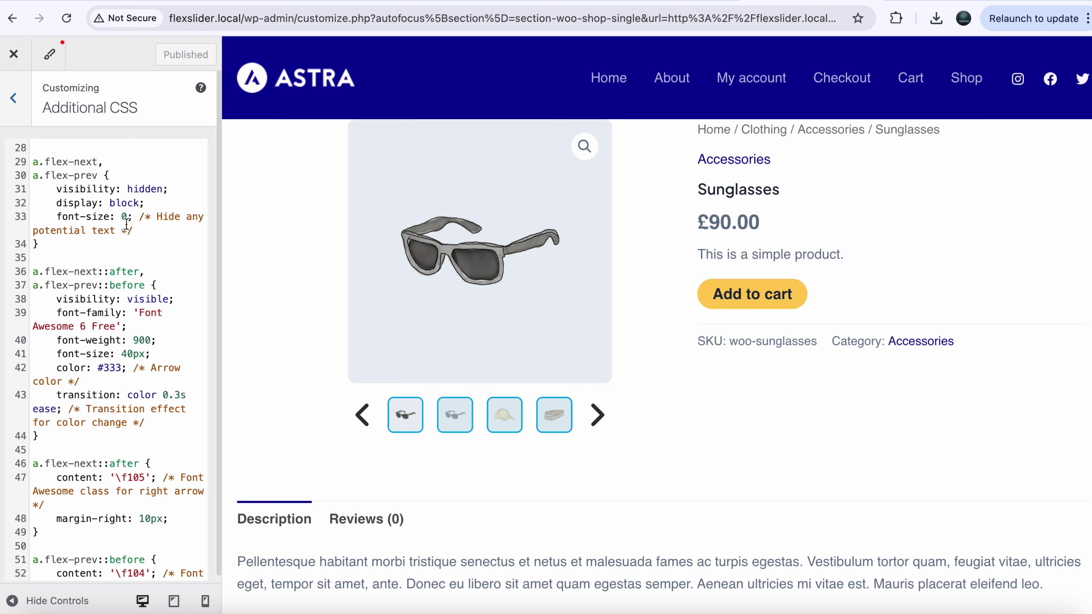
scroll(126, 224, down, 15)
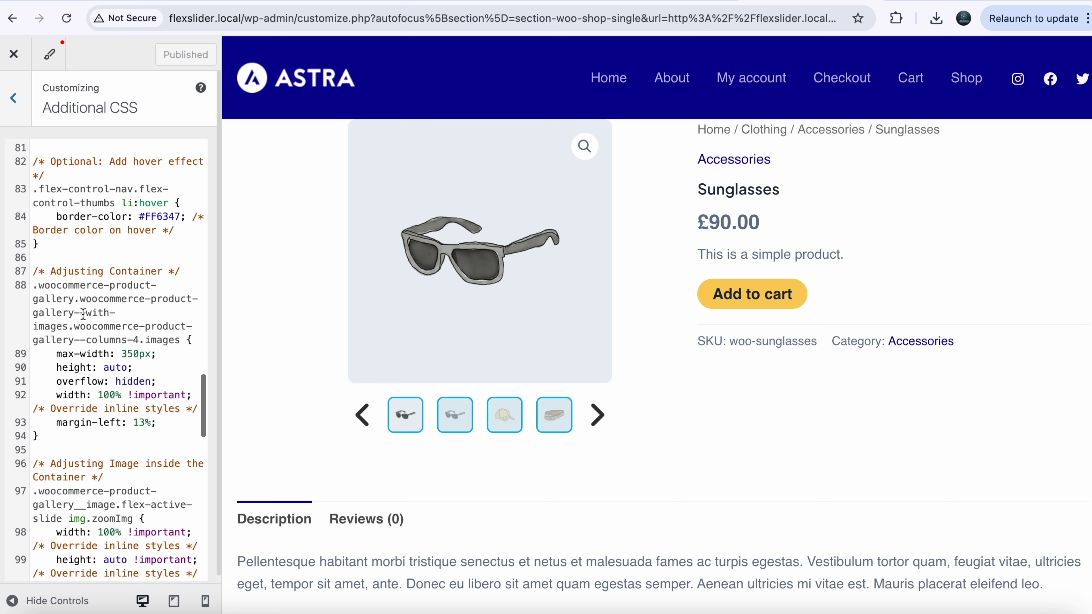
click(23, 101)
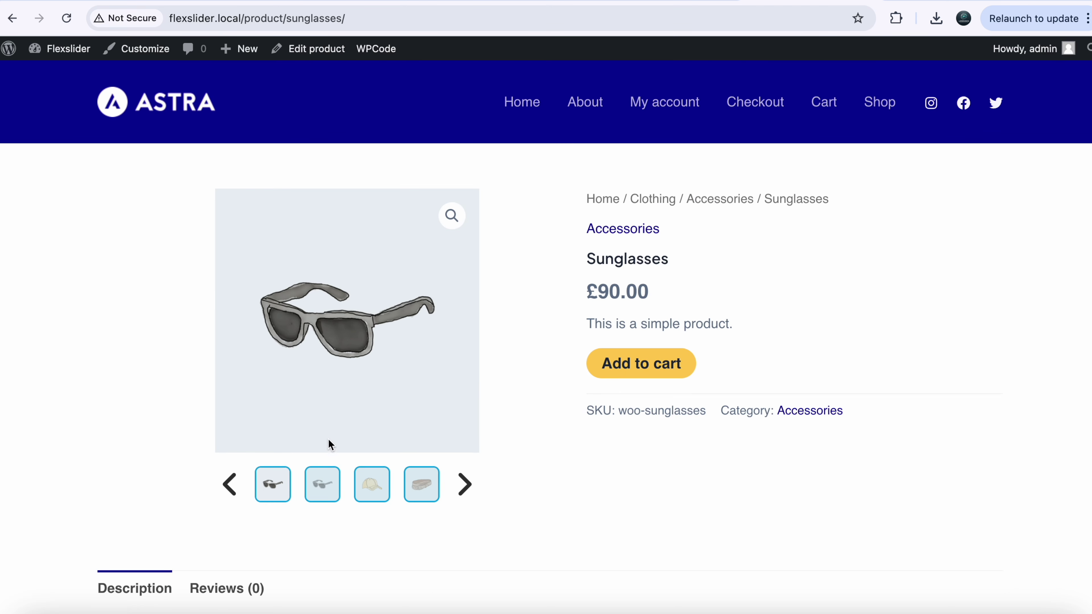
- Step backward through the Sunglasses gallery images with the previous arrow
click(235, 494)
click(236, 496)
click(237, 496)
click(236, 496)
click(237, 496)
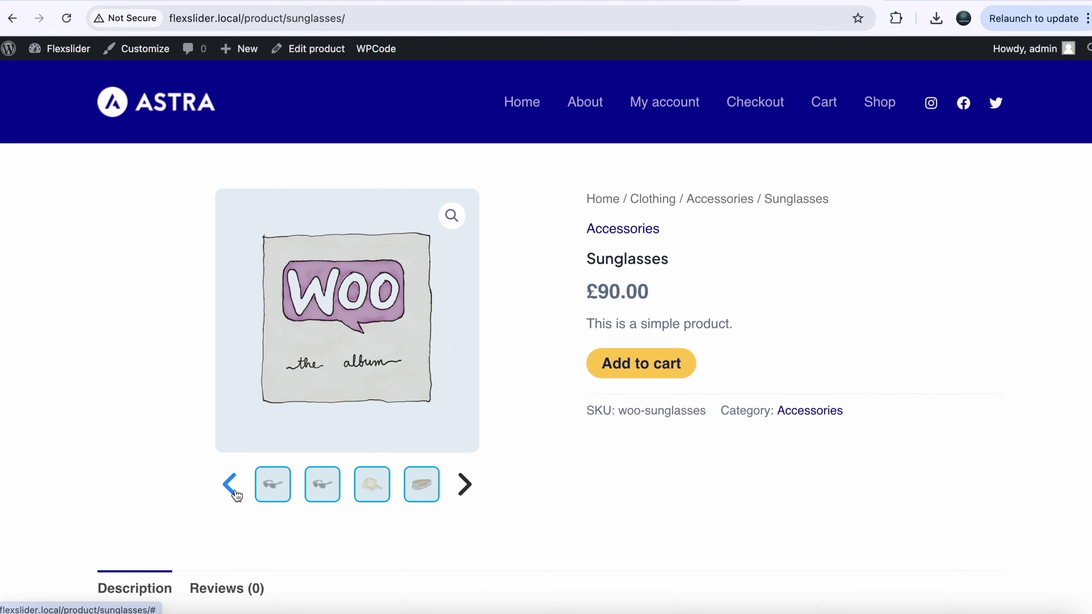
click(237, 496)
click(236, 496)
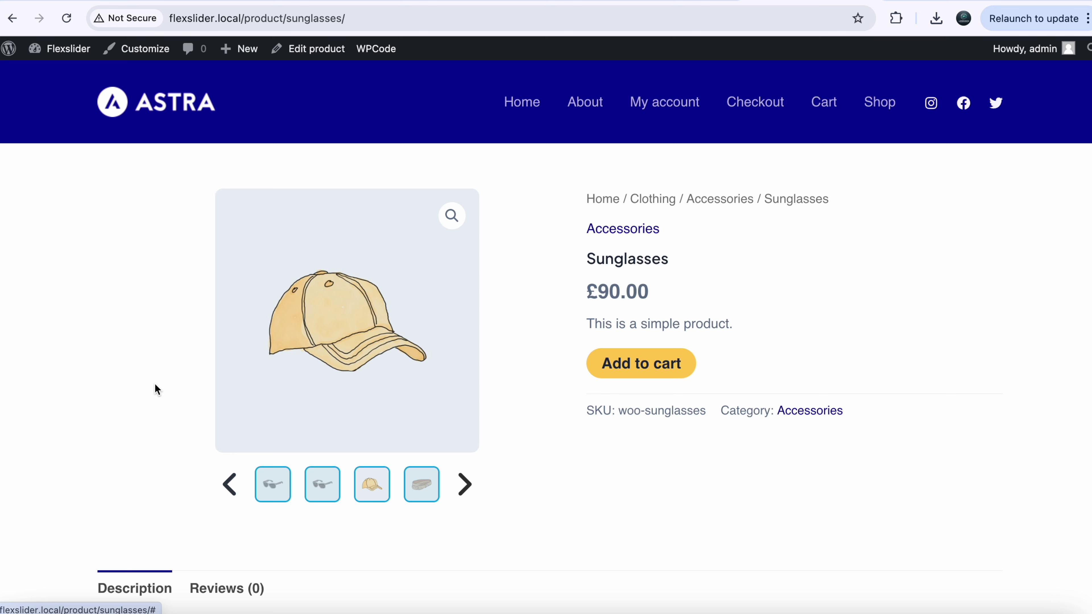